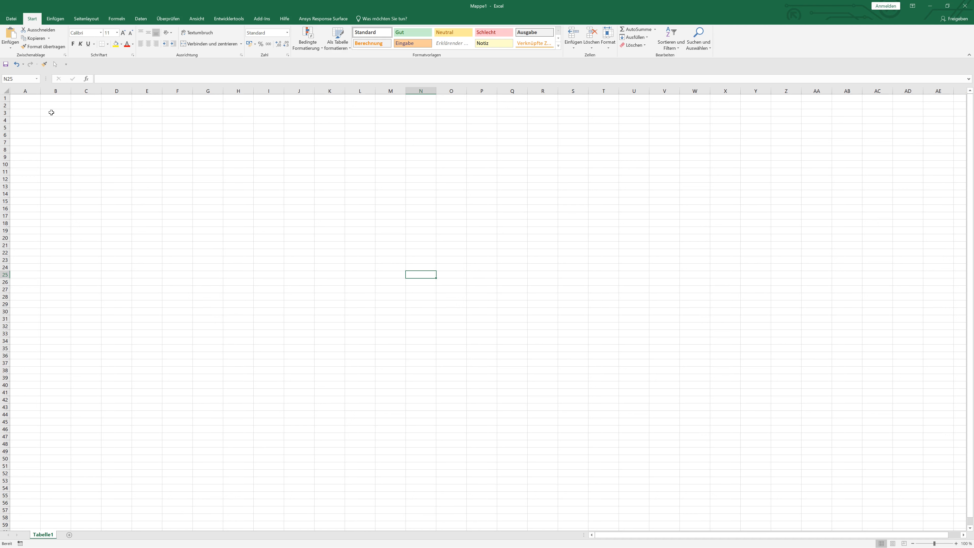
# Step: Enter the title circle in B3 and the column headers angle, x and y in B4:D4
pyautogui.click(51, 112)
pyautogui.write('c')
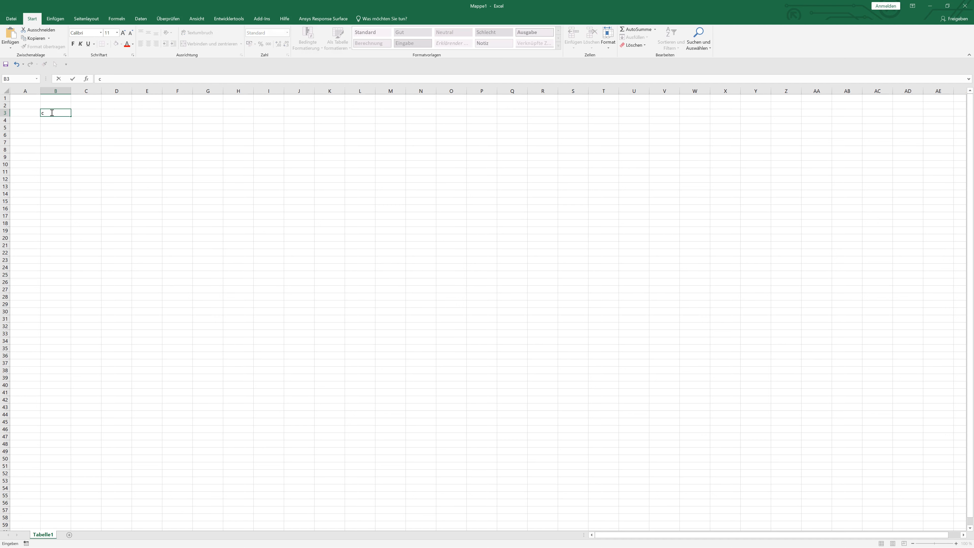
pyautogui.write('ircle')
pyautogui.press('Return')
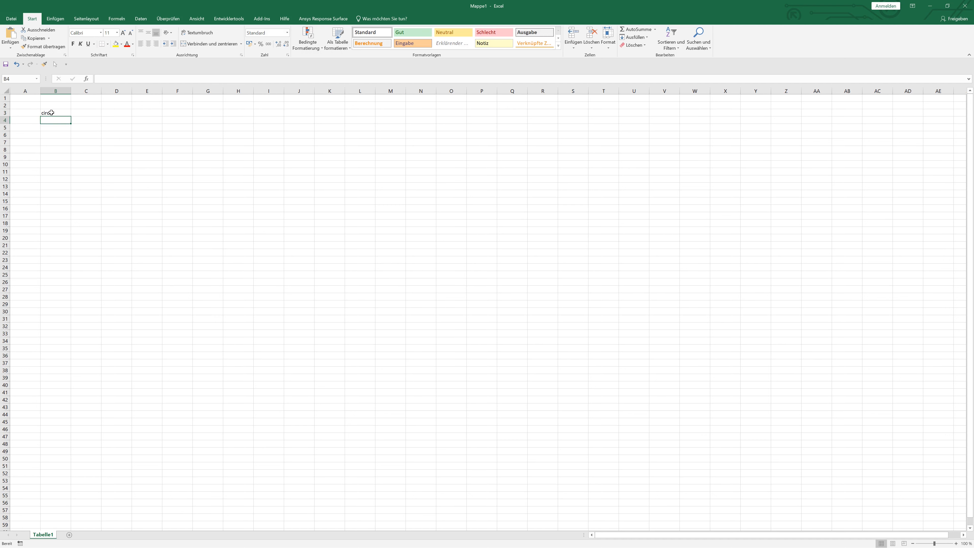
pyautogui.write('angle')
pyautogui.press('Tab')
pyautogui.write('x')
pyautogui.press('Tab')
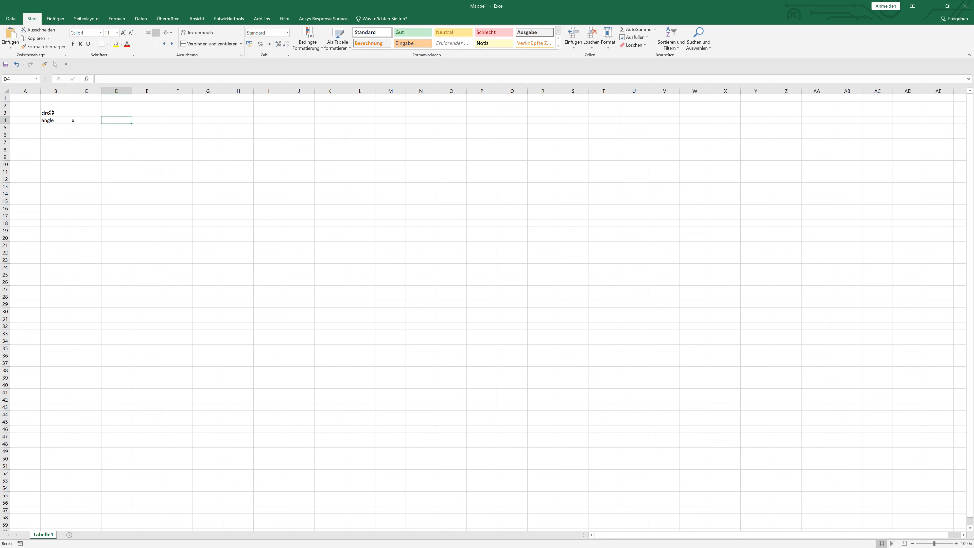
pyautogui.write('y')
pyautogui.press('Return')
# Step: Fill the angle column from B5 with the values 1 to 90 and centre the table's headers and values
pyautogui.write('1')
pyautogui.press('Return')
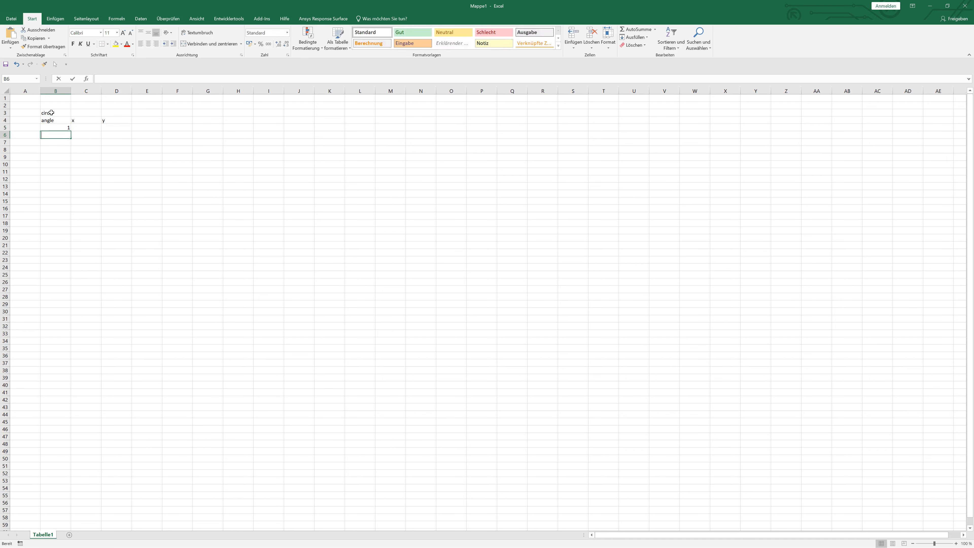
pyautogui.write('2')
pyautogui.press('Return')
pyautogui.write('3')
pyautogui.press('Return')
pyautogui.moveTo(65, 121); pyautogui.dragTo(64, 478)
pyautogui.click(149, 43)
pyautogui.click(117, 171)
pyautogui.scroll(14, 138, 288)
pyautogui.click(131, 253)
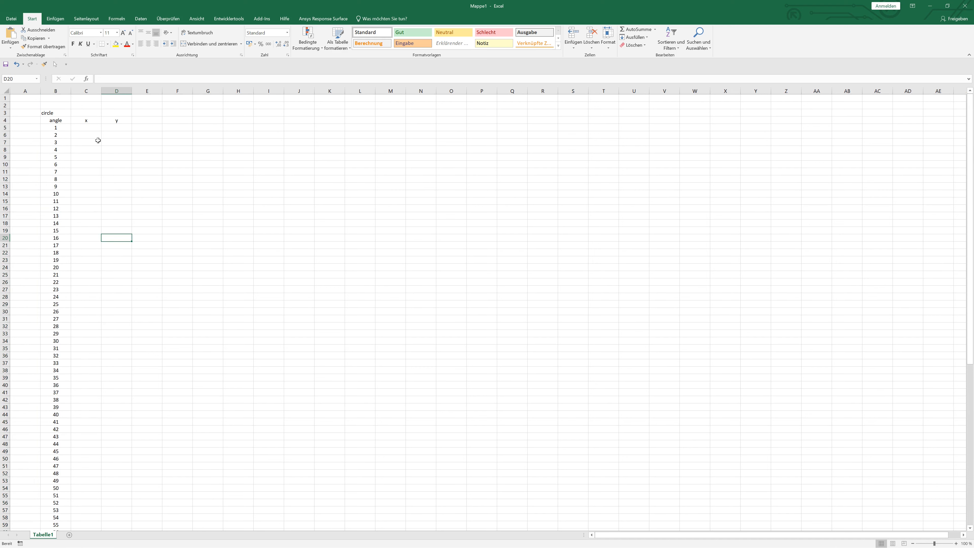
# Step: Enter the formula =COS(BOGENMASS(B5)) in C5 for the first x value
pyautogui.click(95, 128)
pyautogui.hotkey('alt', 'Tab')
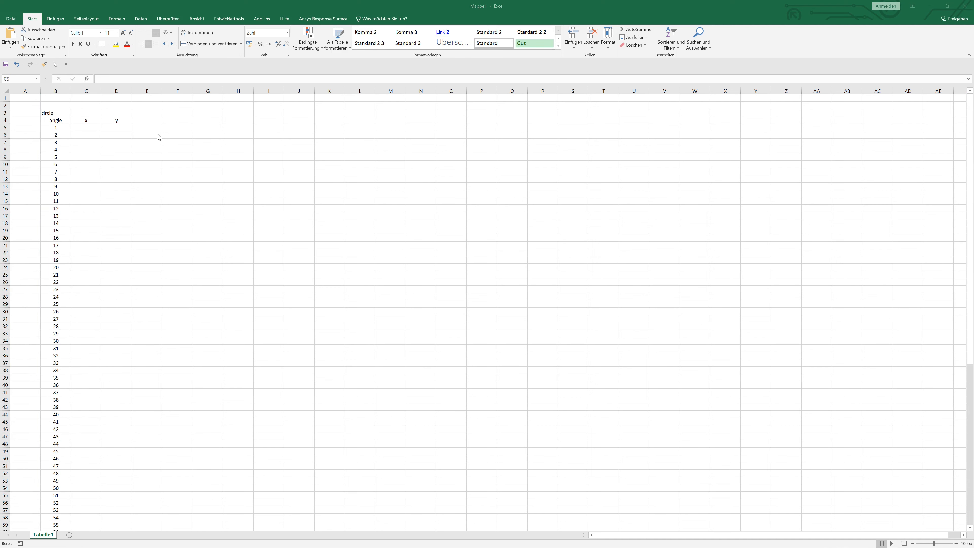
pyautogui.click(96, 128)
pyautogui.write('=COS')
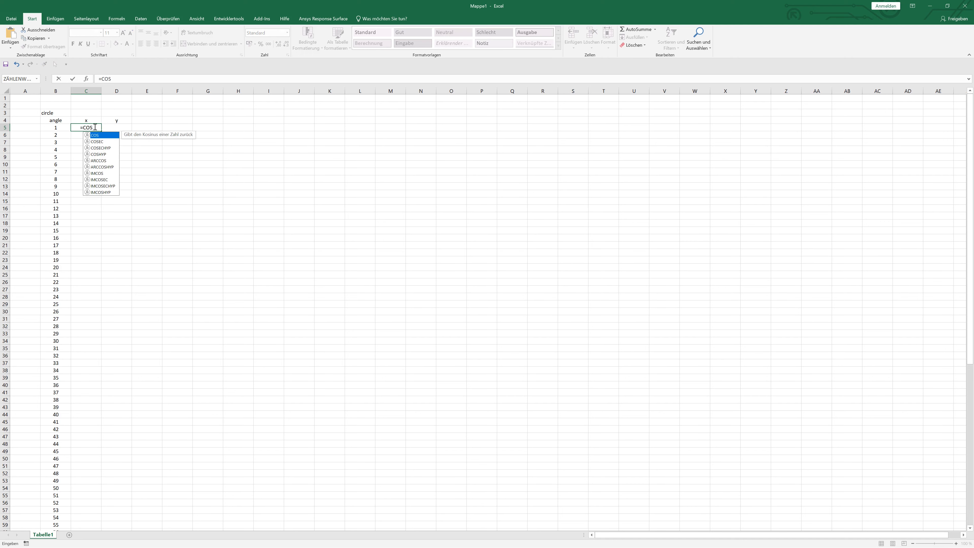
pyautogui.write('(BO')
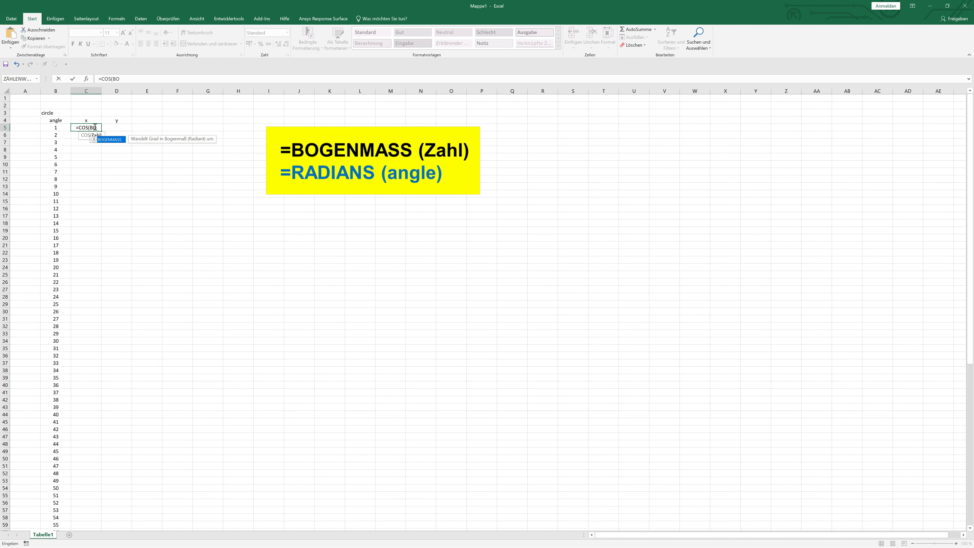
pyautogui.doubleClick(118, 141)
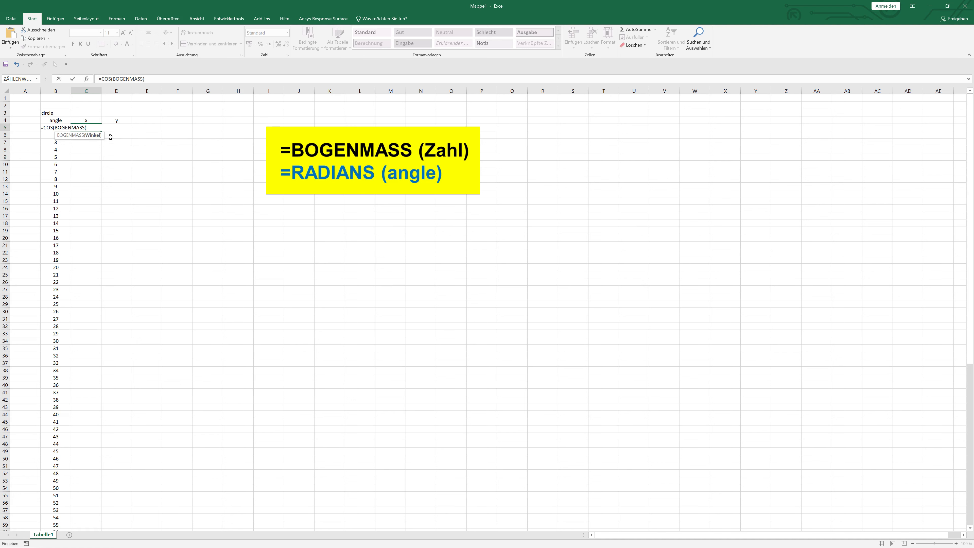
pyautogui.write('B')
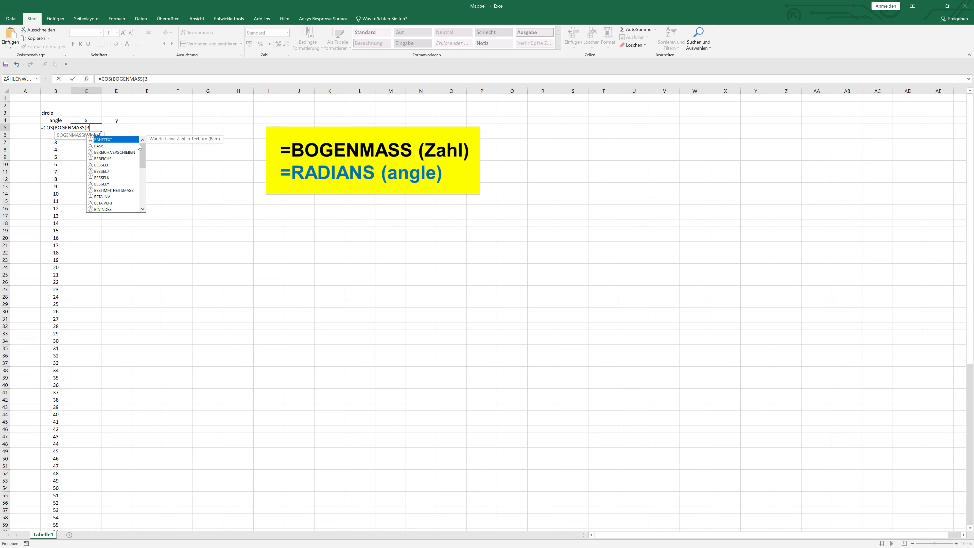
pyautogui.write('5))')
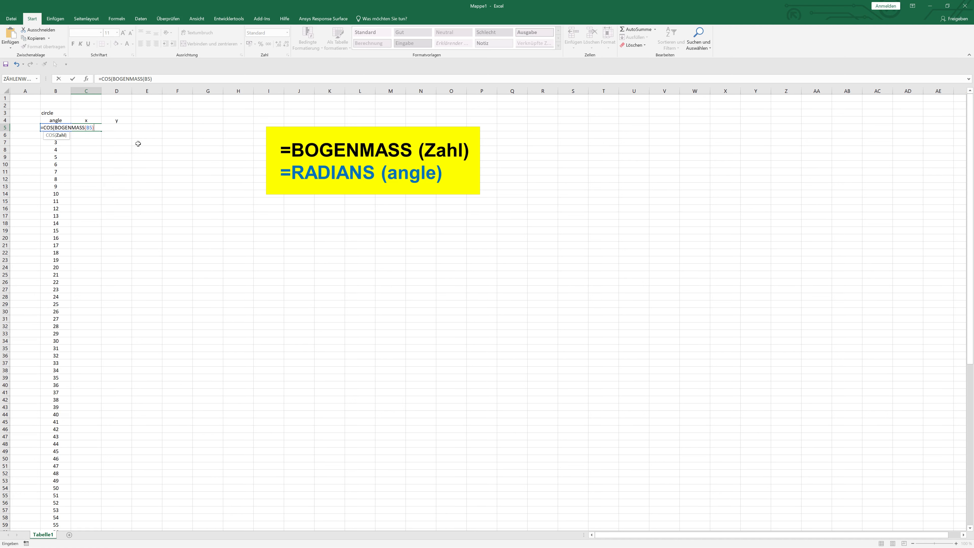
pyautogui.press('Return')
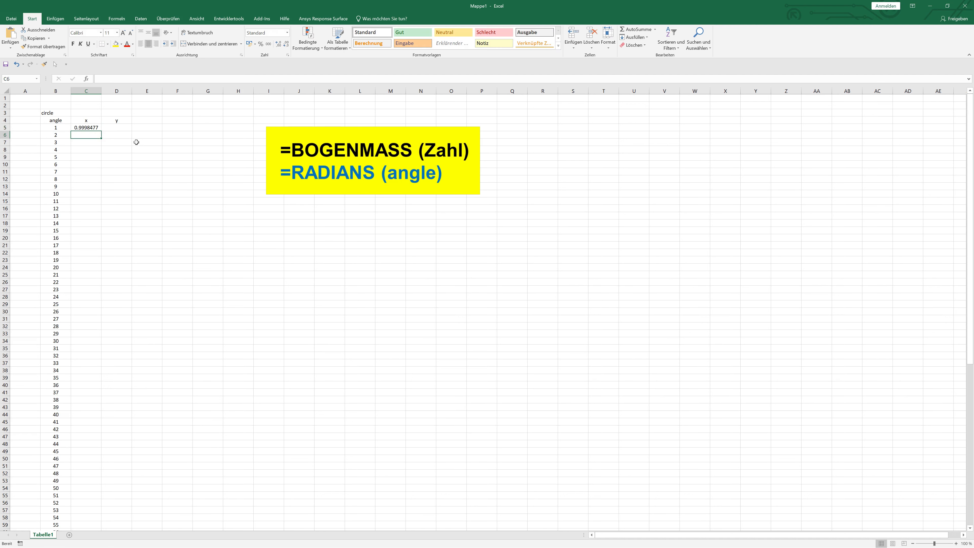
# Step: Enter =SIN(BOGENMASS(B5)) in D5 and fill the x and y formulas down to row 94
pyautogui.click(121, 129)
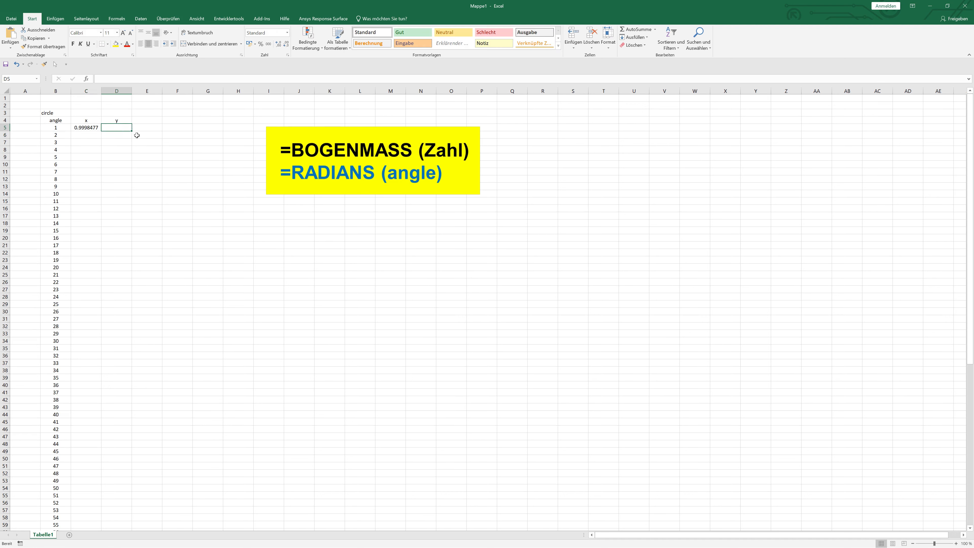
pyautogui.write('=SIN(')
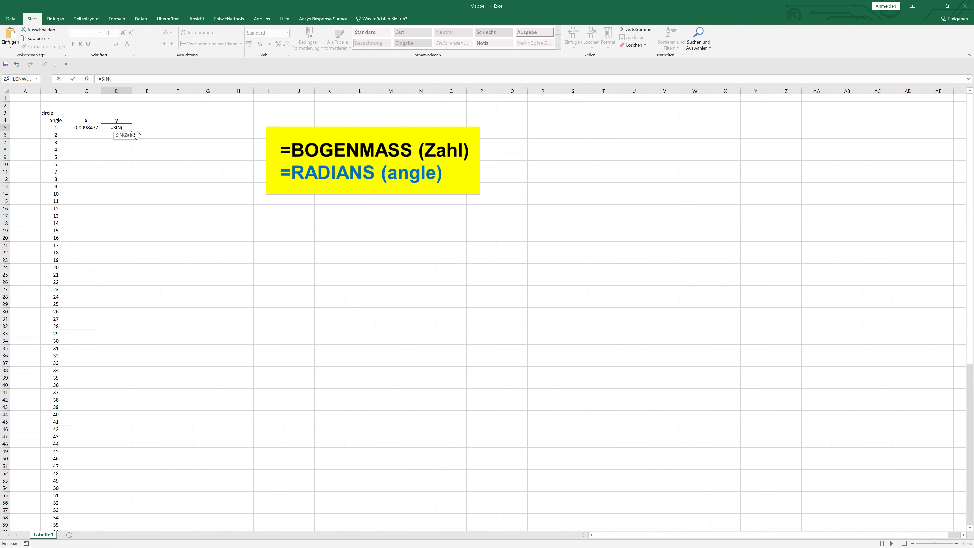
pyautogui.write('BOGENMASS(')
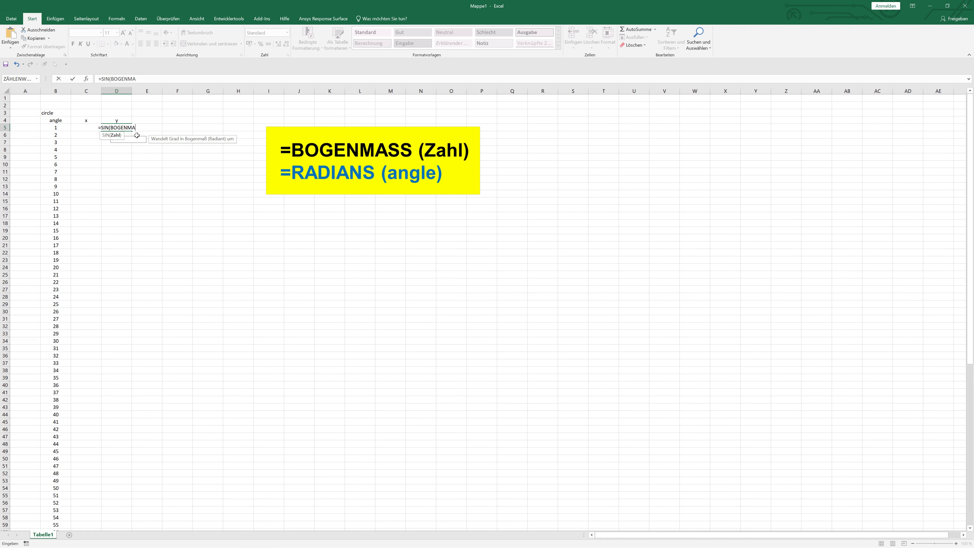
pyautogui.click(61, 127)
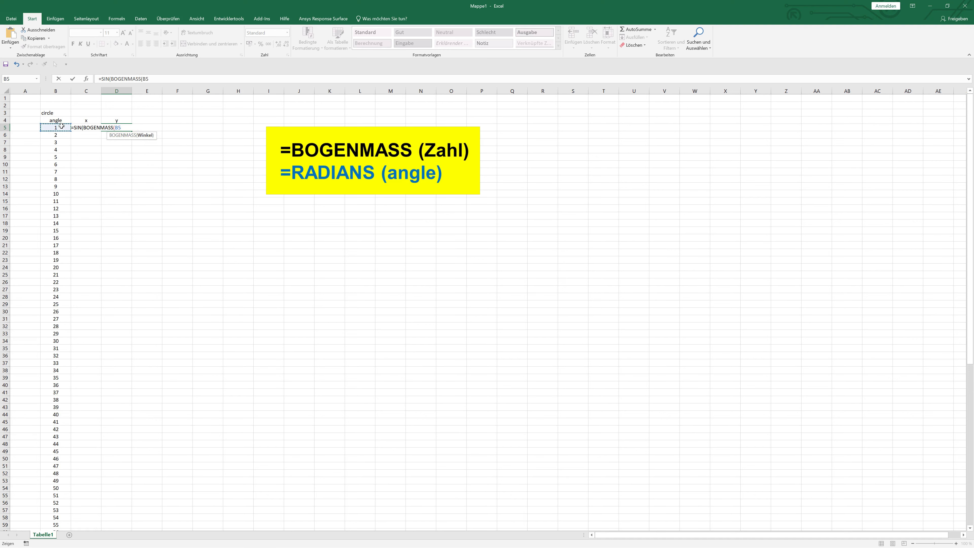
pyautogui.write('))')
pyautogui.press('Return')
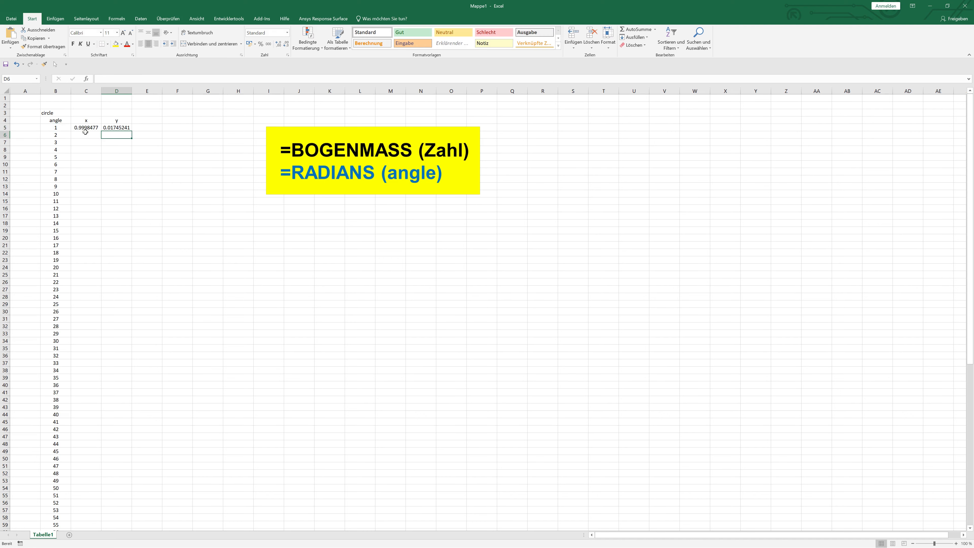
pyautogui.moveTo(85, 128); pyautogui.dragTo(126, 511)
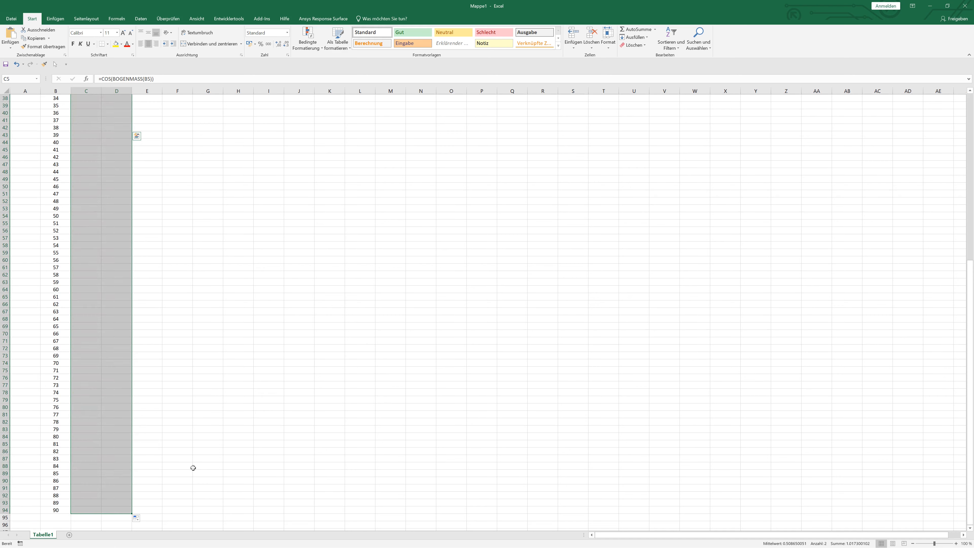
pyautogui.scroll(12, 231, 395)
# Step: Change the title in B3 to 1/4 circle and make it bold
pyautogui.moveTo(55, 113); pyautogui.dragTo(65, 117)
pyautogui.click(98, 79)
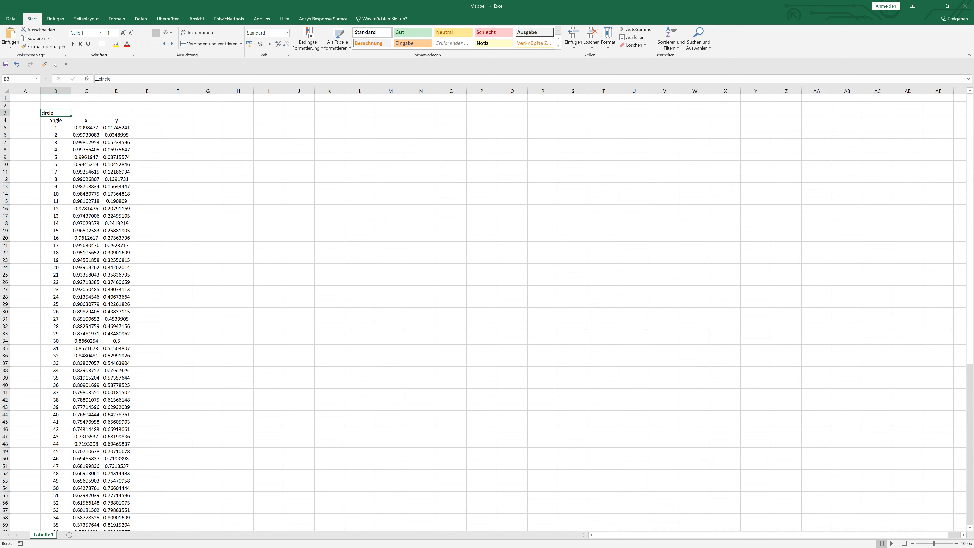
pyautogui.write('1/4')
pyautogui.press('Return')
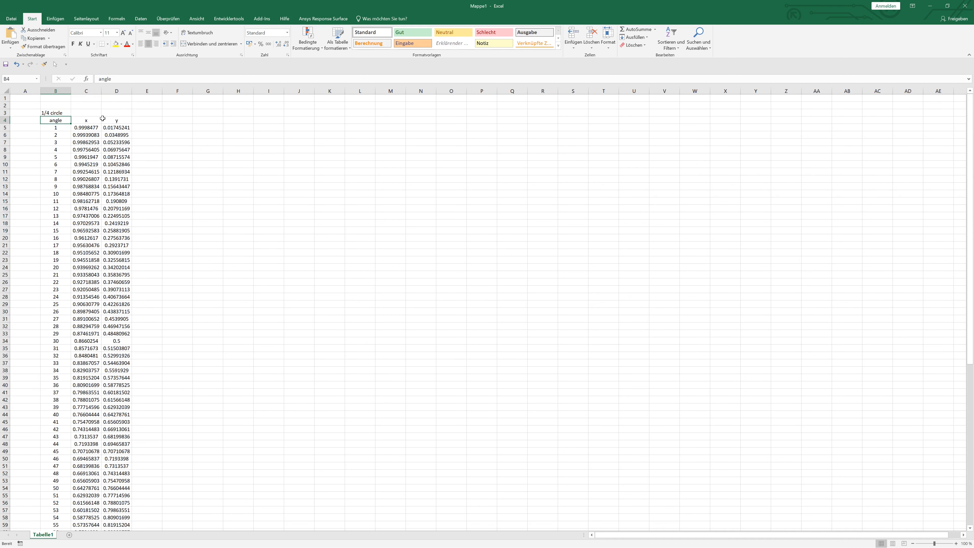
pyautogui.click(66, 114)
pyautogui.click(73, 43)
pyautogui.click(196, 151)
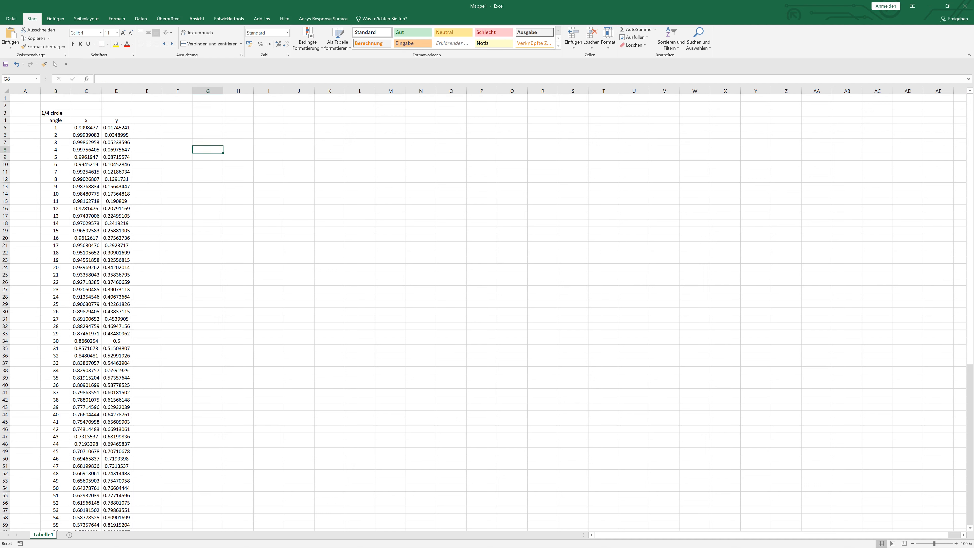
# Step: Insert an empty XY scatter chart with markers only on the sheet
pyautogui.hotkey('alt', 'Tab')
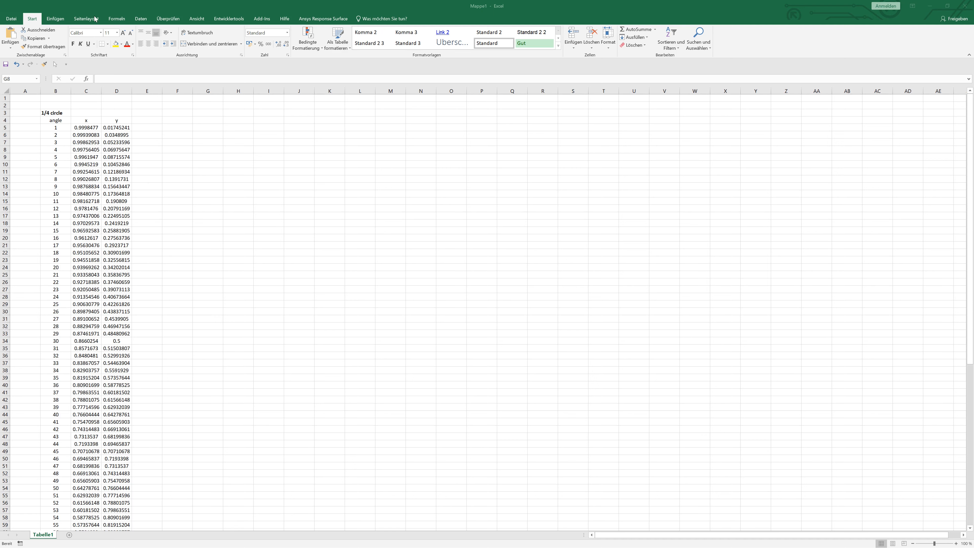
pyautogui.hotkey('alt', 'Tab')
pyautogui.click(55, 19)
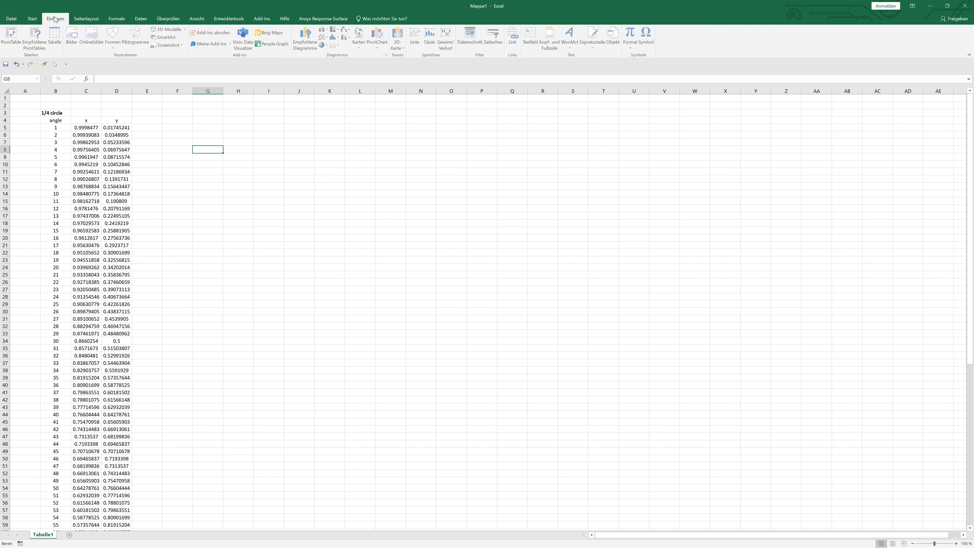
pyautogui.click(336, 45)
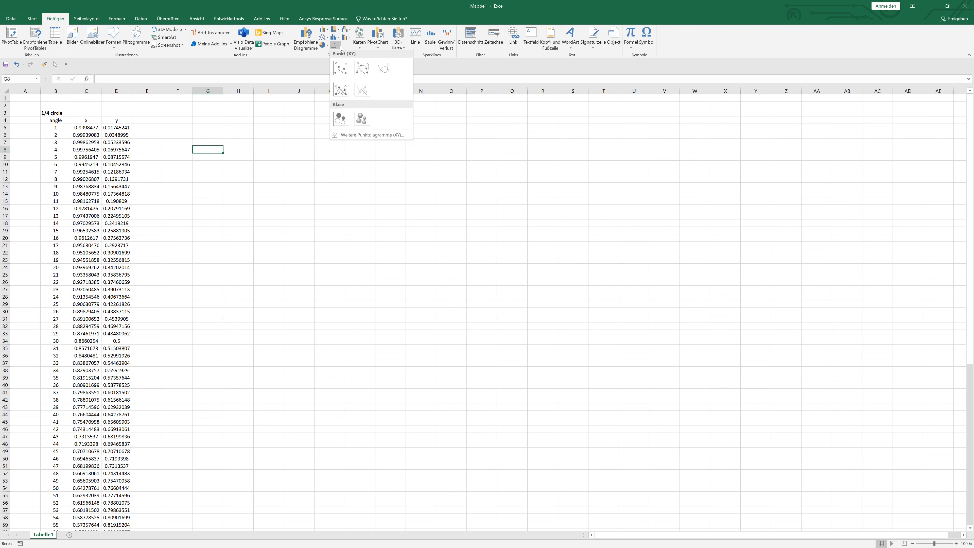
pyautogui.click(340, 68)
# Step: Add a data series to the chart named from B3, with X values C5:C94 and the y column's values as Y
pyautogui.rightClick(471, 277)
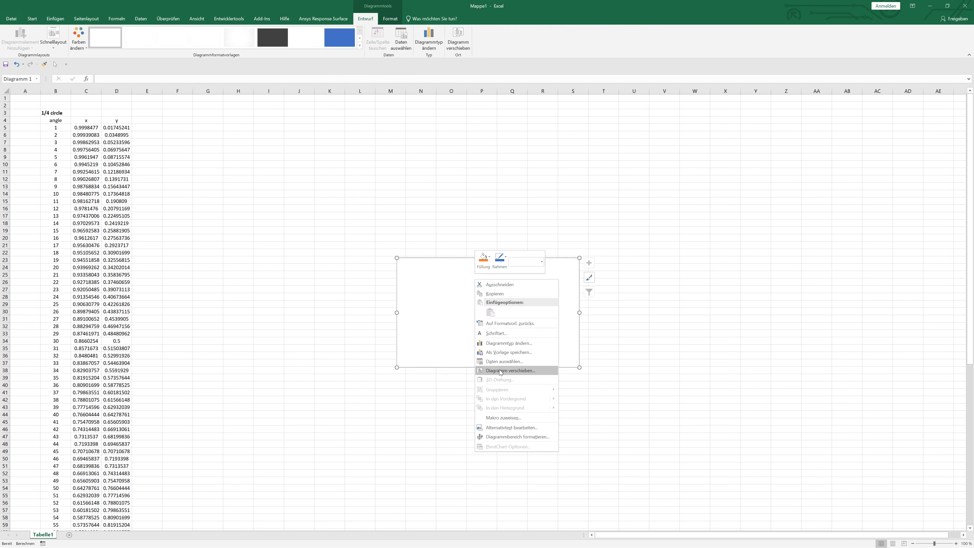
pyautogui.click(501, 362)
pyautogui.click(422, 297)
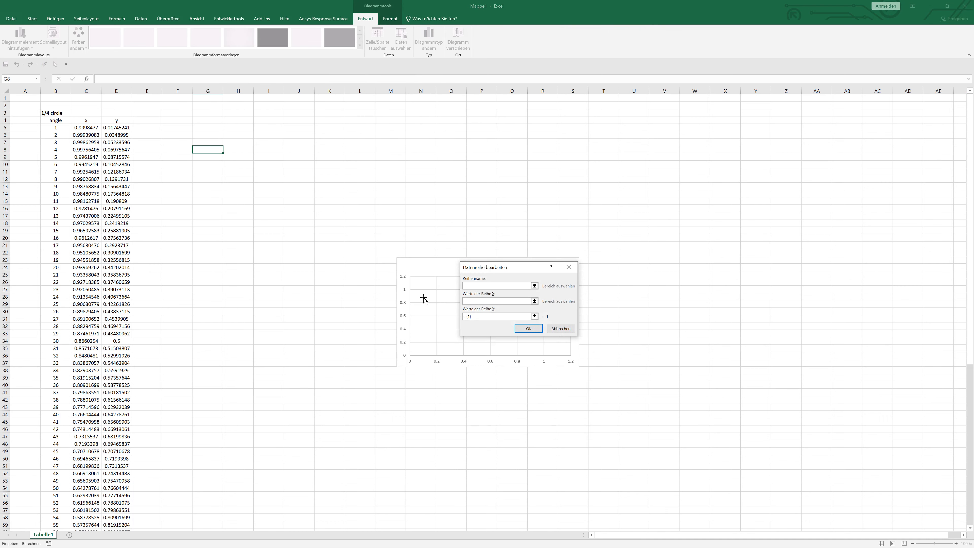
pyautogui.click(55, 113)
pyautogui.click(468, 303)
pyautogui.moveTo(92, 128); pyautogui.dragTo(82, 519)
pyautogui.scroll(12, 152, 227)
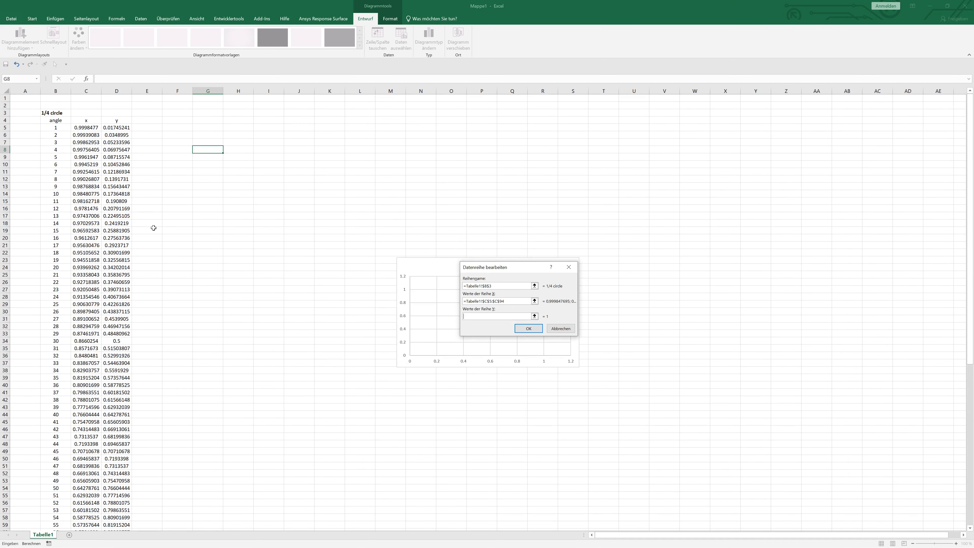
pyautogui.moveTo(126, 128); pyautogui.dragTo(116, 544)
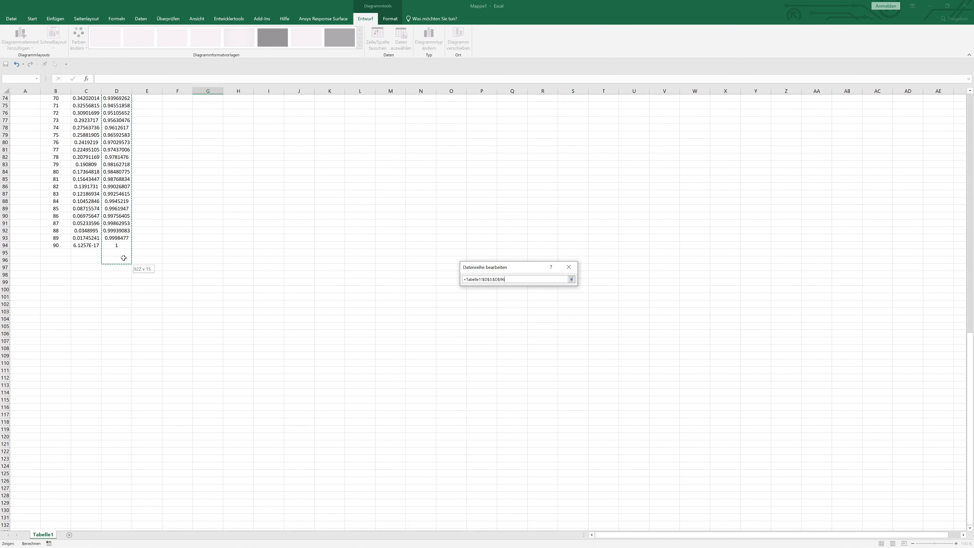
pyautogui.press('Return')
pyautogui.press('Return')
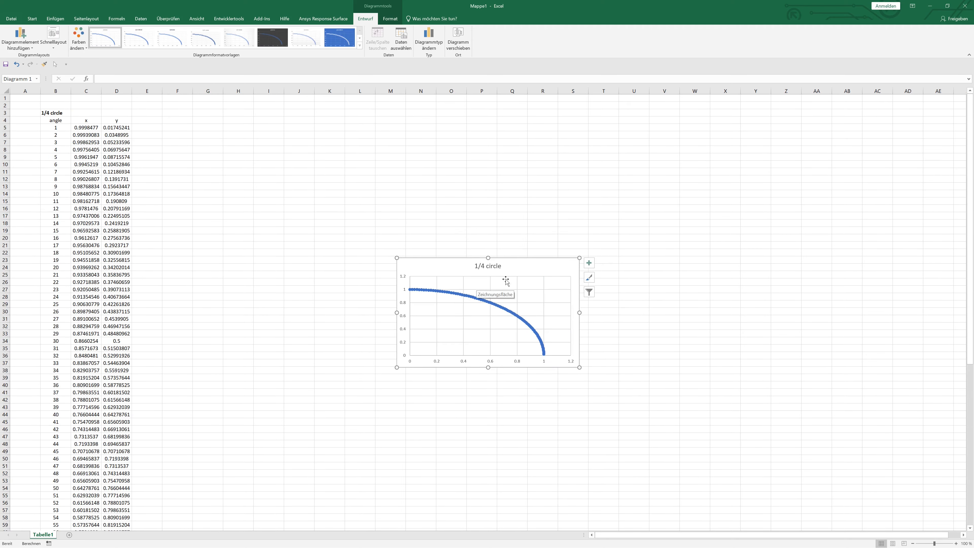
# Step: Delete the chart title and narrow the chart from its right edge
pyautogui.click(500, 265)
pyautogui.press('Delete')
pyautogui.moveTo(579, 312); pyautogui.dragTo(551, 312)
# Step: Set the chart's horizontal axis to a maximum of 1 and major units of 0.5
pyautogui.doubleClick(475, 362)
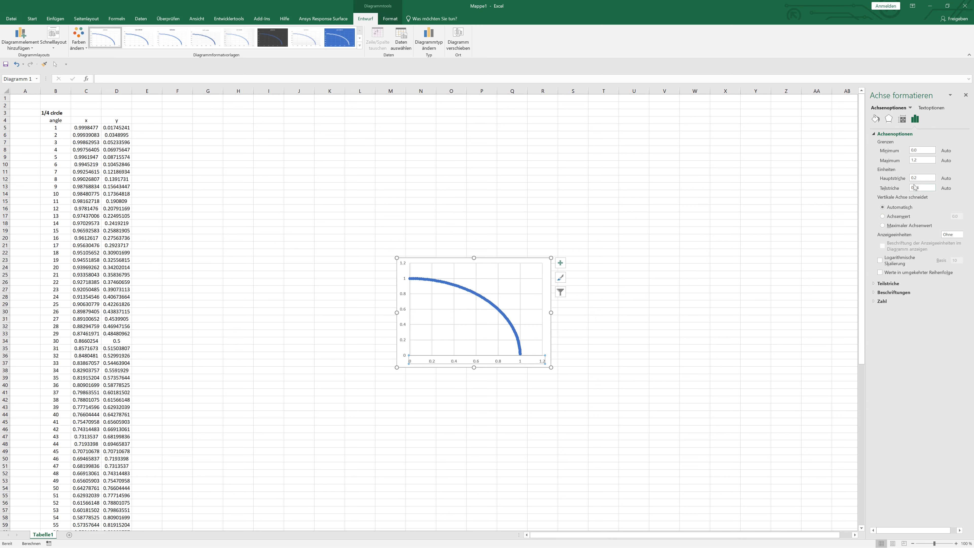
pyautogui.moveTo(920, 160); pyautogui.dragTo(911, 162)
pyautogui.write('1')
pyautogui.press('Return')
pyautogui.click(921, 178)
pyautogui.write('5')
pyautogui.press('Return')
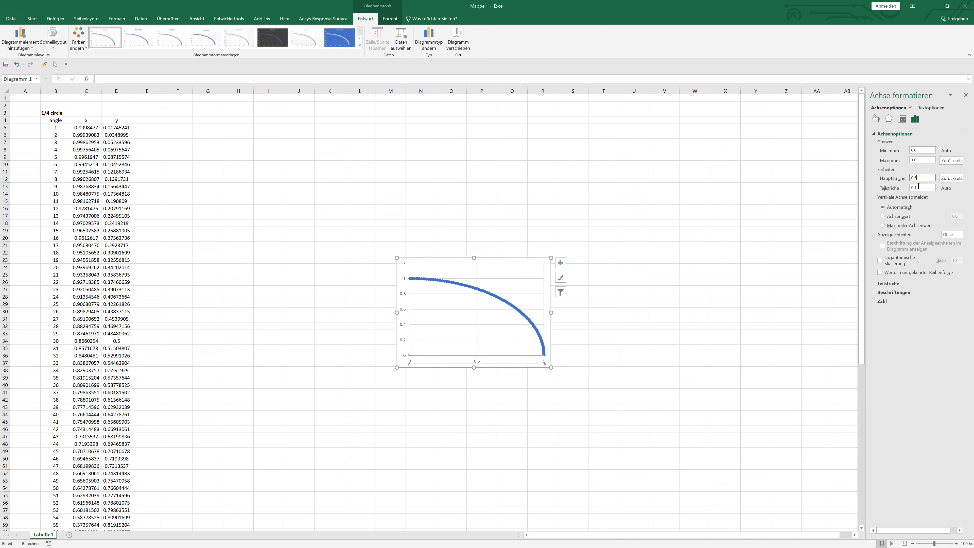
# Step: Set the chart's vertical axis to a maximum of 1 and major units of 0.5
pyautogui.click(405, 299)
pyautogui.moveTo(922, 161); pyautogui.dragTo(900, 161)
pyautogui.write('1')
pyautogui.press('Return')
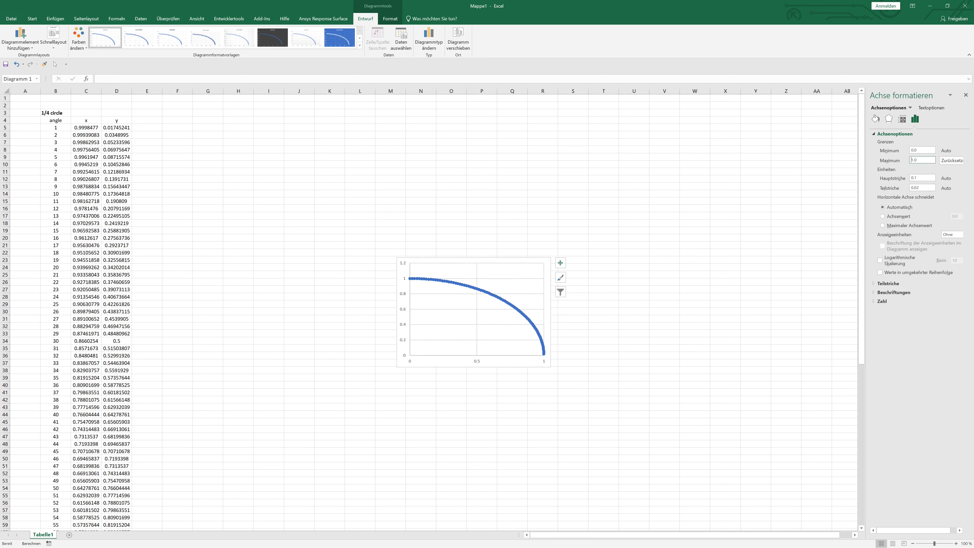
pyautogui.click(920, 178)
pyautogui.write('5')
pyautogui.press('Return')
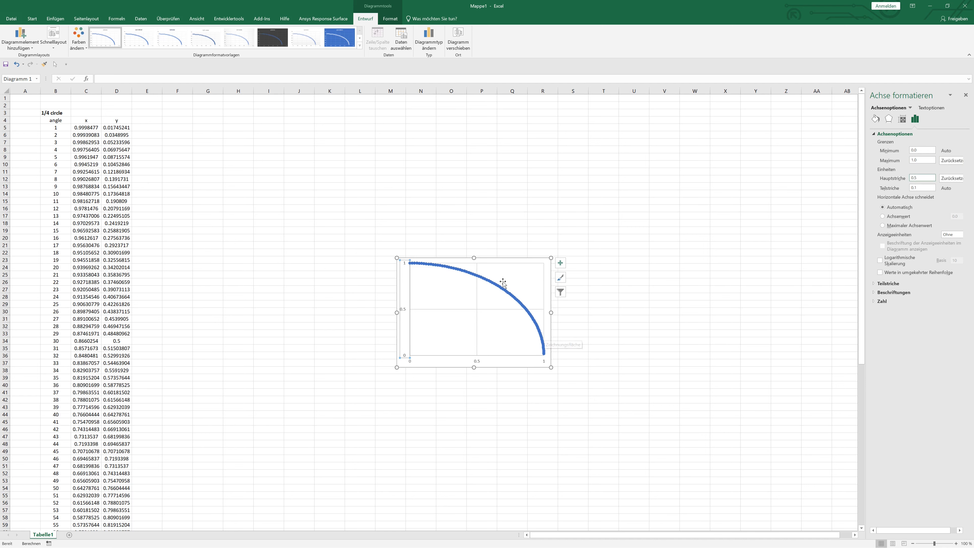
# Step: Enlarge the chart to cover about L9 to S37, so the quarter circle looks nearly undistorted, and deselect it
pyautogui.moveTo(397, 257); pyautogui.dragTo(343, 170)
pyautogui.moveTo(572, 268); pyautogui.dragTo(587, 268)
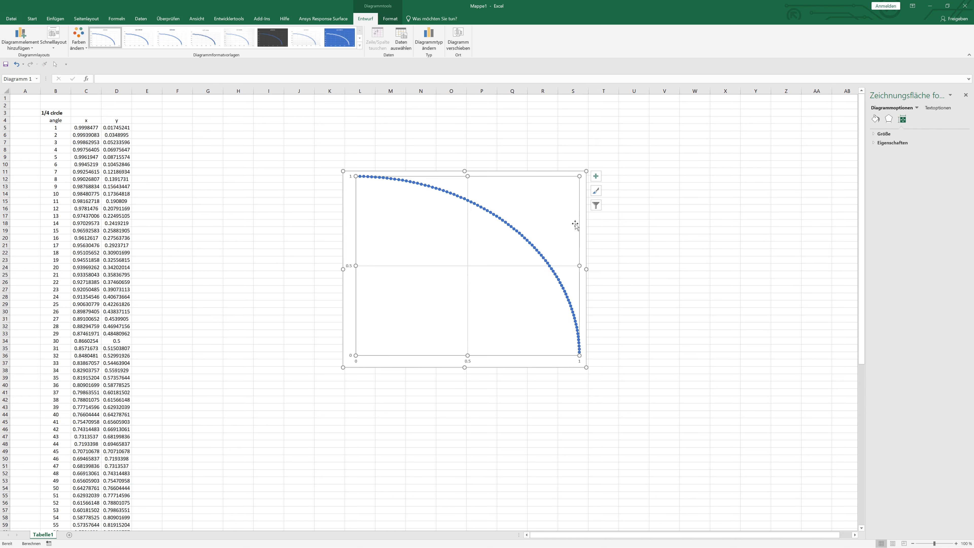
pyautogui.moveTo(465, 171); pyautogui.dragTo(464, 158)
pyautogui.click(635, 363)
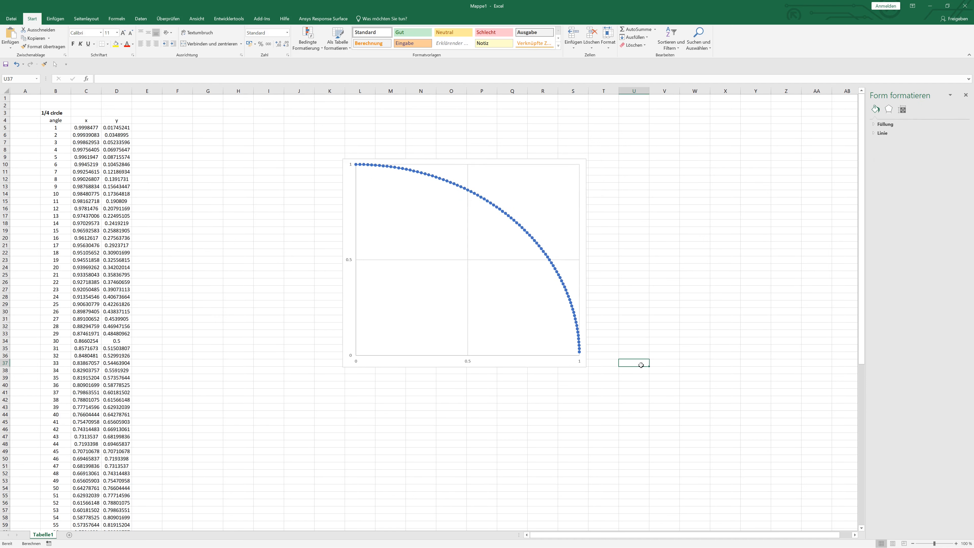
# Step: Move the chart up to about row 4 and set its data series to have no markers, closing the formatting pane
pyautogui.moveTo(580, 218); pyautogui.dragTo(590, 180)
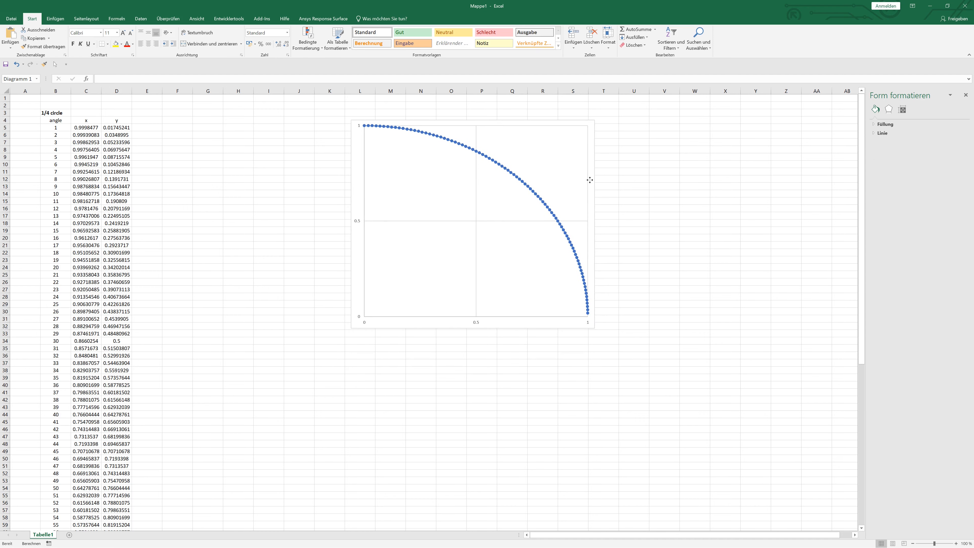
pyautogui.click(518, 180)
pyautogui.click(913, 134)
pyautogui.click(881, 162)
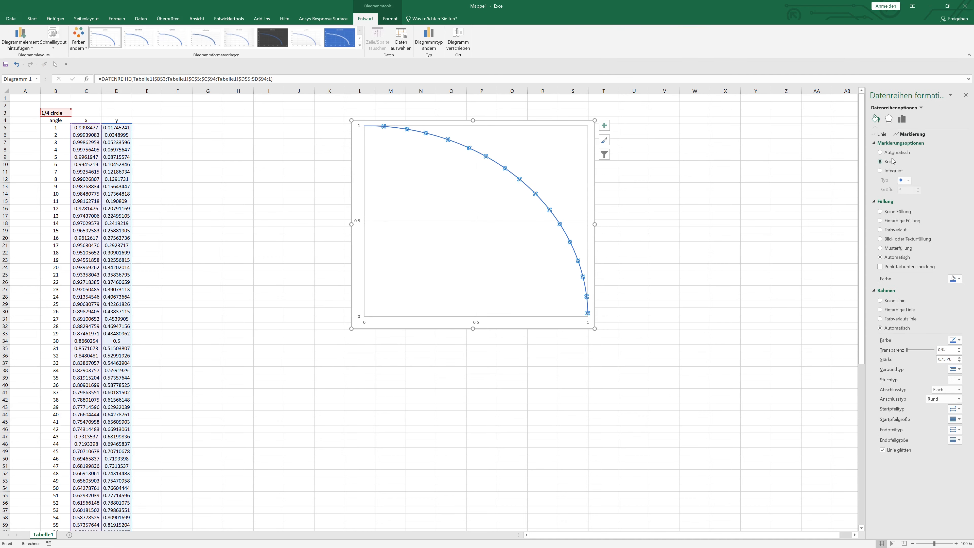
pyautogui.click(966, 95)
pyautogui.click(786, 245)
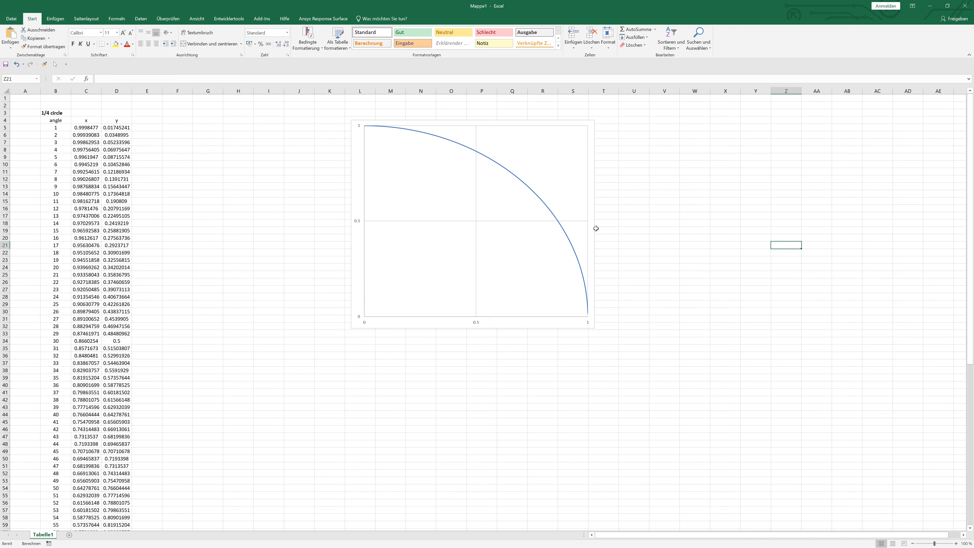
# Step: Narrow the chart slightly from its right edge and move it right to about columns P to W
pyautogui.moveTo(595, 228); pyautogui.dragTo(589, 223)
pyautogui.click(643, 244)
pyautogui.moveTo(588, 173); pyautogui.dragTo(705, 171)
pyautogui.click(810, 225)
# Step: Enter the heading "random 1000 points" in F3 and the column headers "no.", "x" and "y" in F4:H4
pyautogui.click(172, 114)
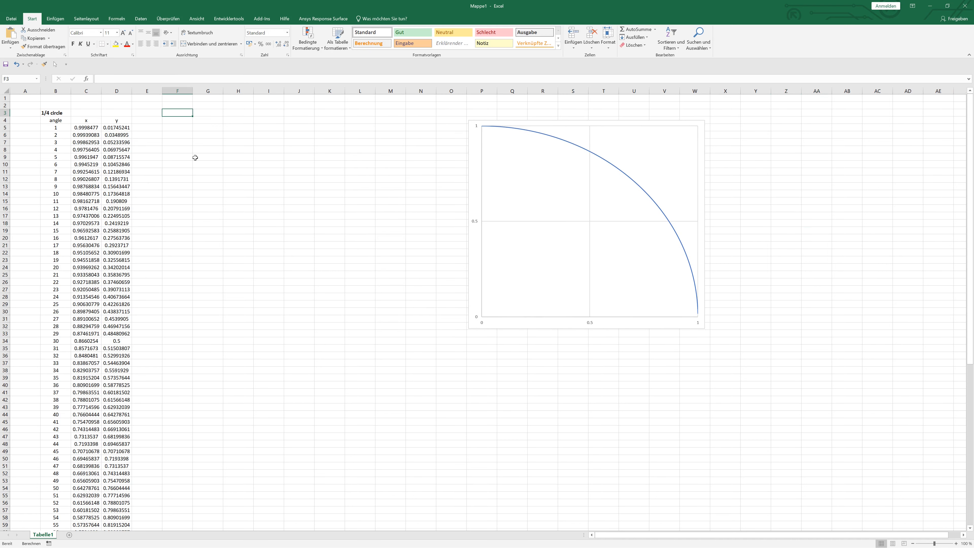
pyautogui.click(181, 114)
pyautogui.write('r')
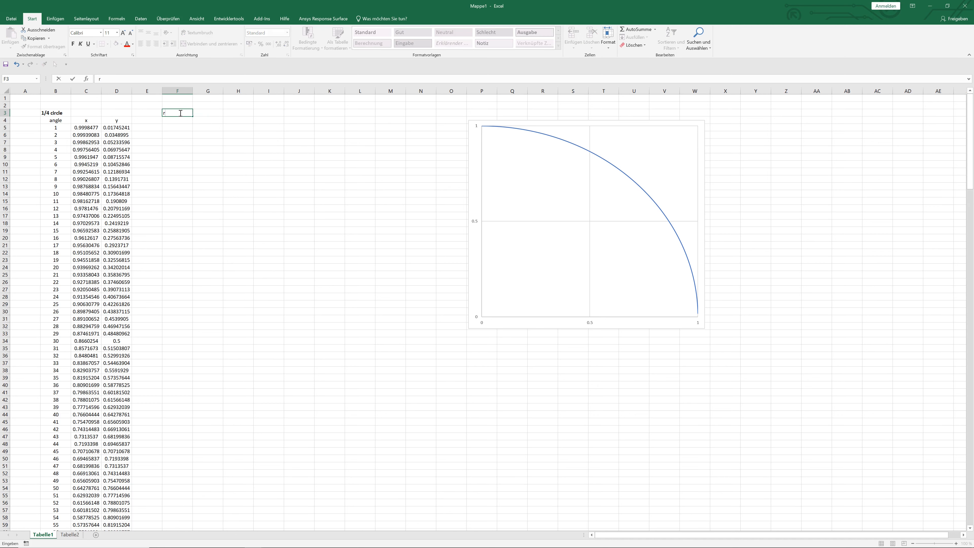
pyautogui.write('andom 1000 points')
pyautogui.press('Return')
pyautogui.write('no.')
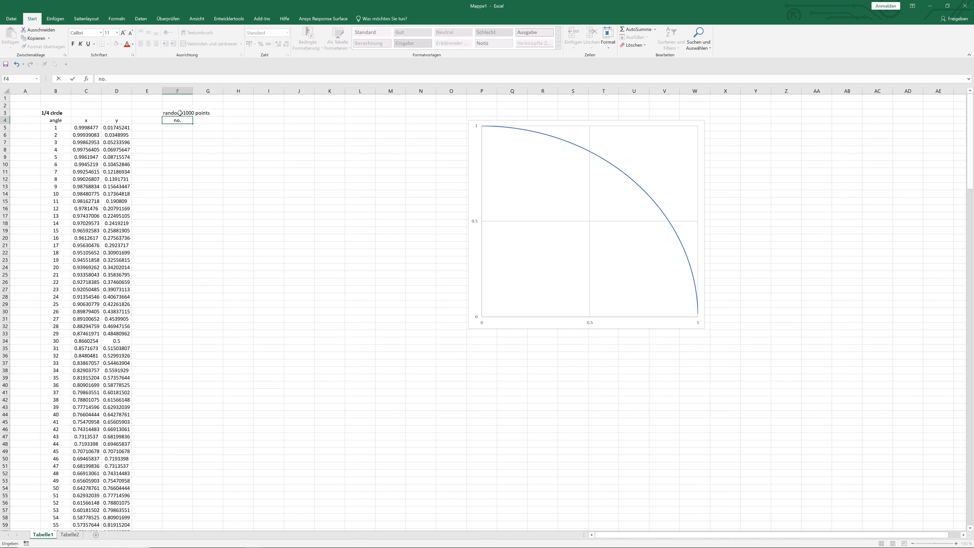
pyautogui.press('Tab')
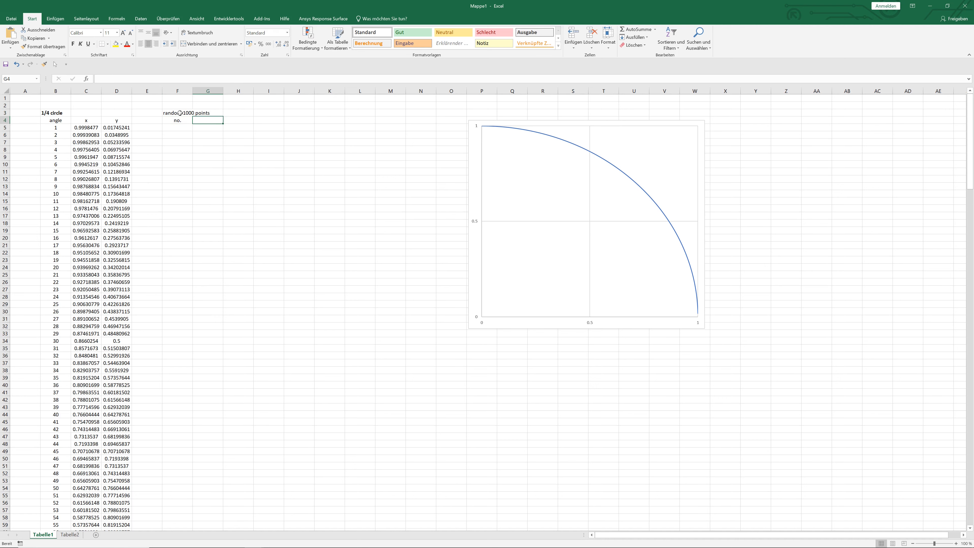
pyautogui.write('x')
pyautogui.press('Tab')
pyautogui.write('y')
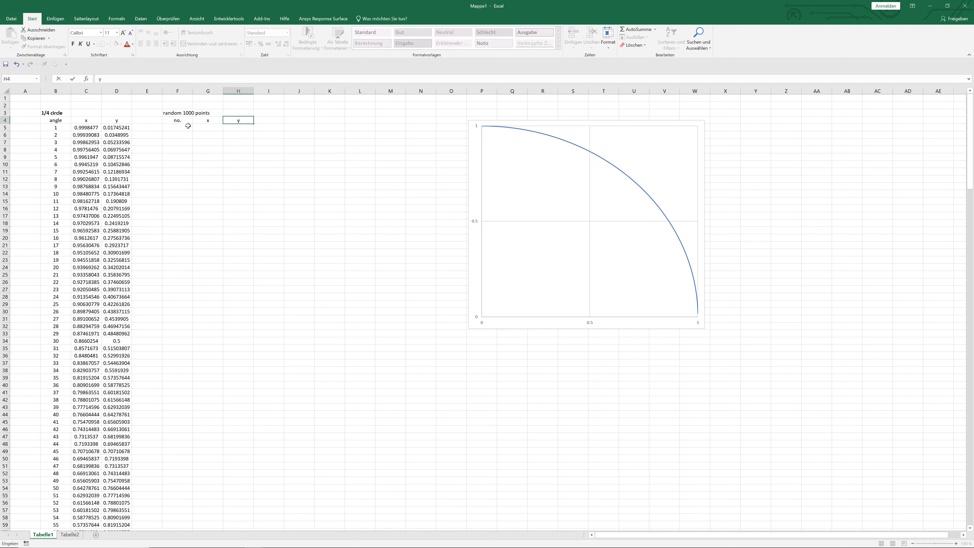
pyautogui.press('Return')
# Step: Enter the numbers 1, 2 and 3 in F5:F7 and center them
pyautogui.write('1')
pyautogui.press('Return')
pyautogui.write('2')
pyautogui.press('Return')
pyautogui.write('3')
pyautogui.hotkey('ctrl', 'Return')
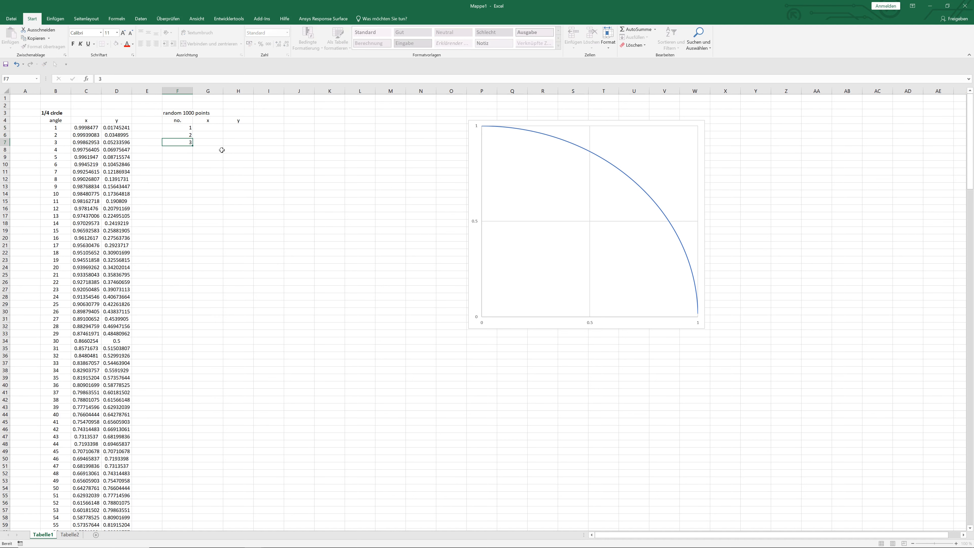
pyautogui.moveTo(189, 129); pyautogui.dragTo(190, 143)
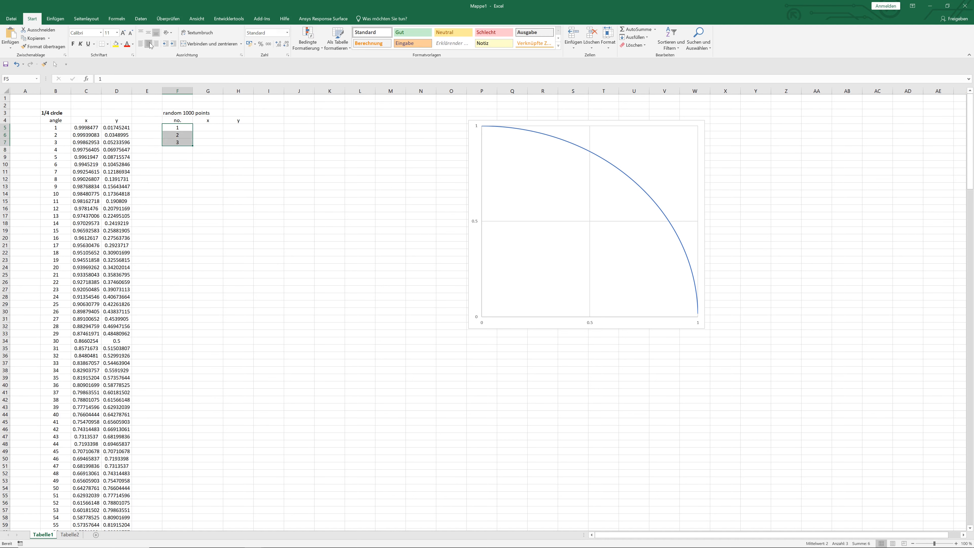
# Step: Fill F5:F1004 with a linear column series starting at 1, and check the end of the numbering
pyautogui.click(182, 128)
pyautogui.click(12, 79)
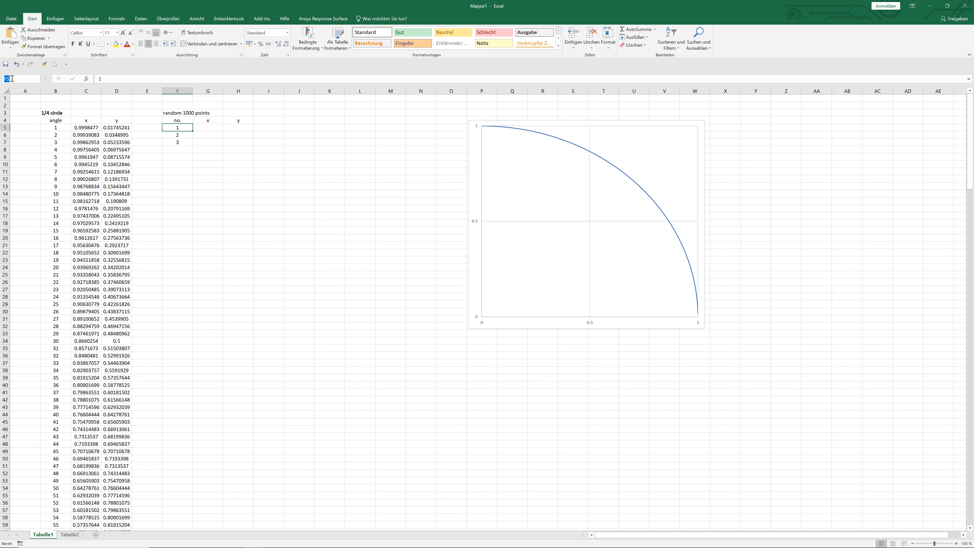
pyautogui.click(12, 78)
pyautogui.write(':F1004')
pyautogui.press('Return')
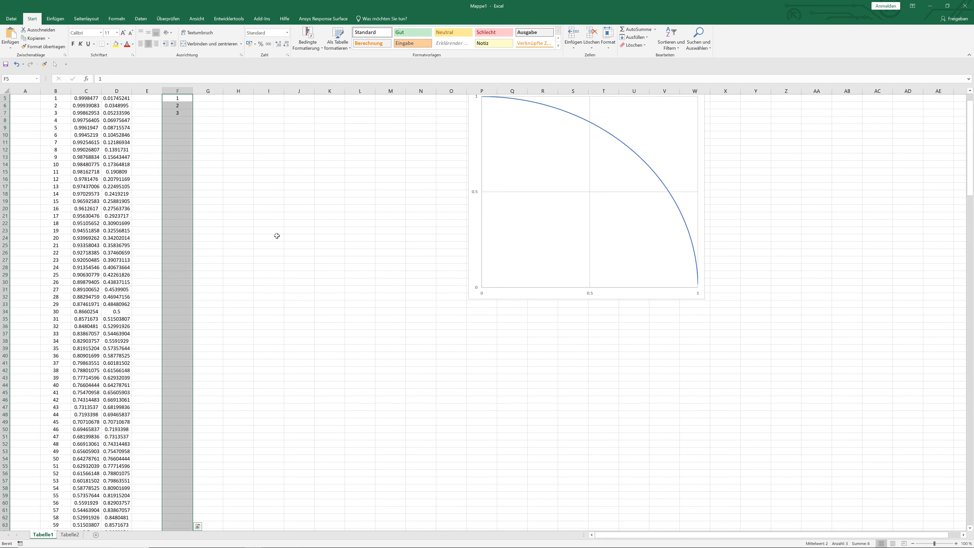
pyautogui.click(647, 38)
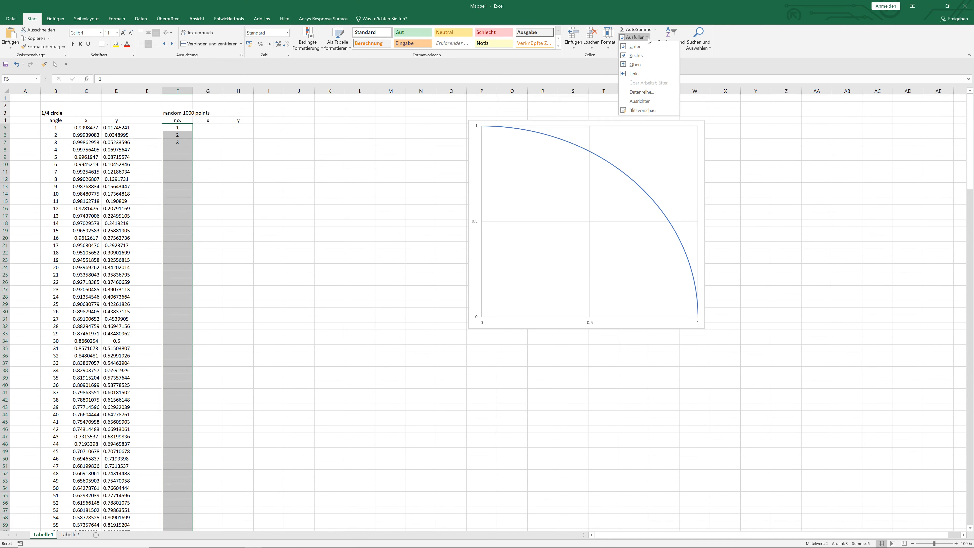
pyautogui.click(641, 92)
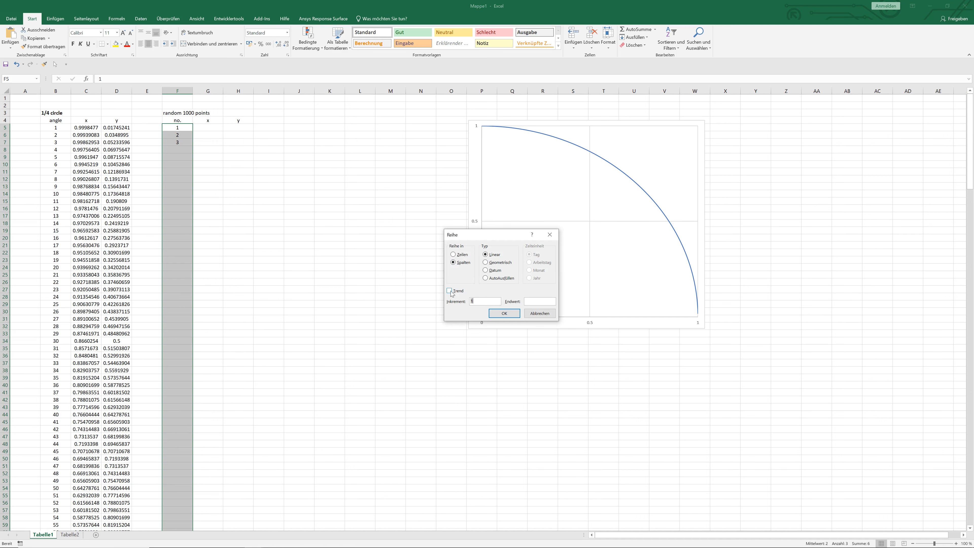
pyautogui.click(504, 313)
pyautogui.moveTo(291, 223); pyautogui.dragTo(294, 230)
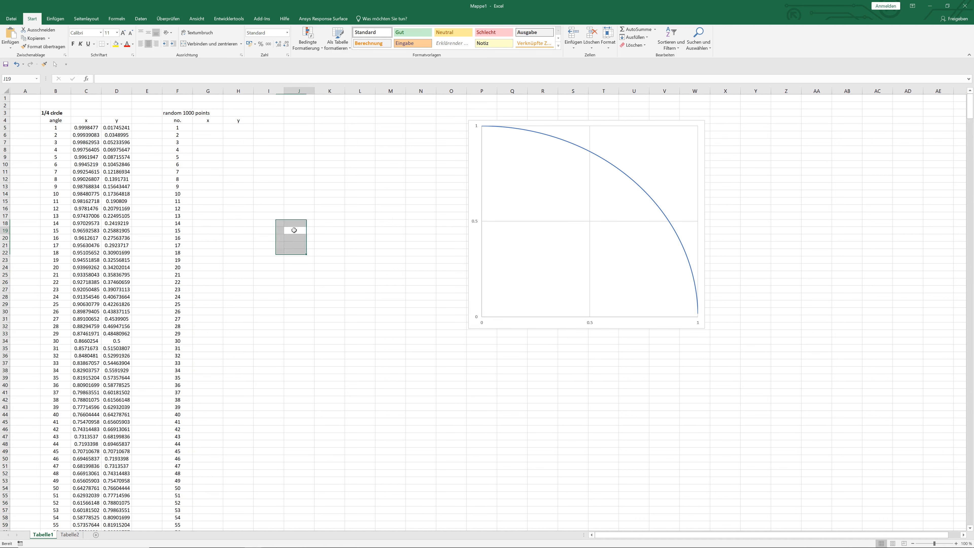
pyautogui.moveTo(970, 111)
pyautogui.mouseDown()
pyautogui.moveTo(951, 333)
pyautogui.moveTo(967, 402)
pyautogui.moveTo(962, 521)
pyautogui.moveTo(970, 103)
pyautogui.mouseUp()
pyautogui.scroll(-3, 268, 507)
pyautogui.click(180, 459)
# Step: Enter =ZUFALLSBEREICH(0;1000)/1000 in G5 as the random x value and copy the formula to H5 for y
pyautogui.click(207, 157)
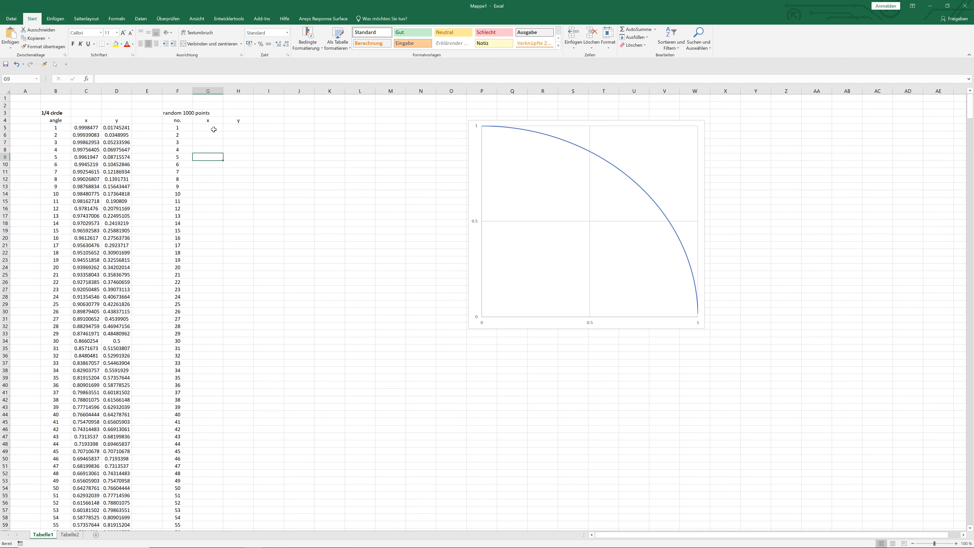
pyautogui.click(214, 130)
pyautogui.click(134, 79)
pyautogui.write('=')
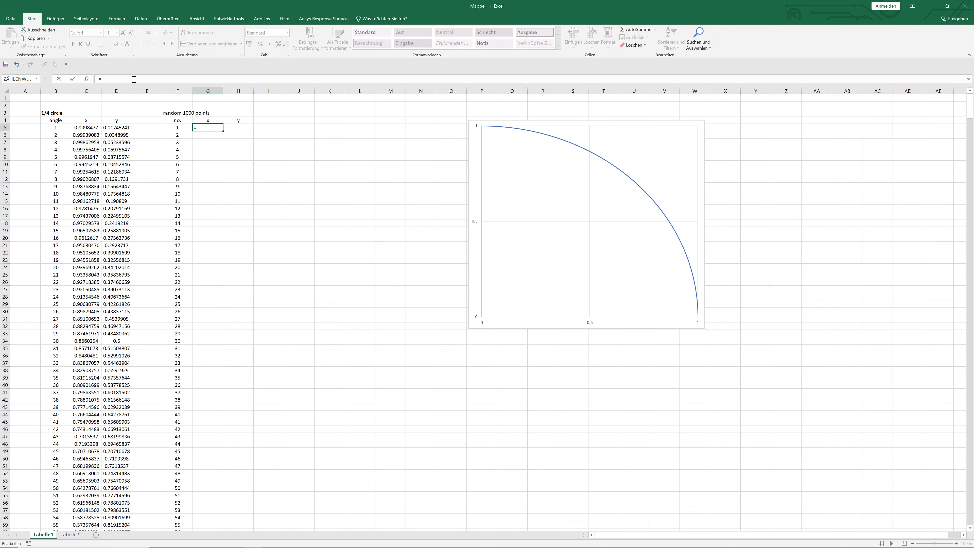
pyautogui.write('ZUF')
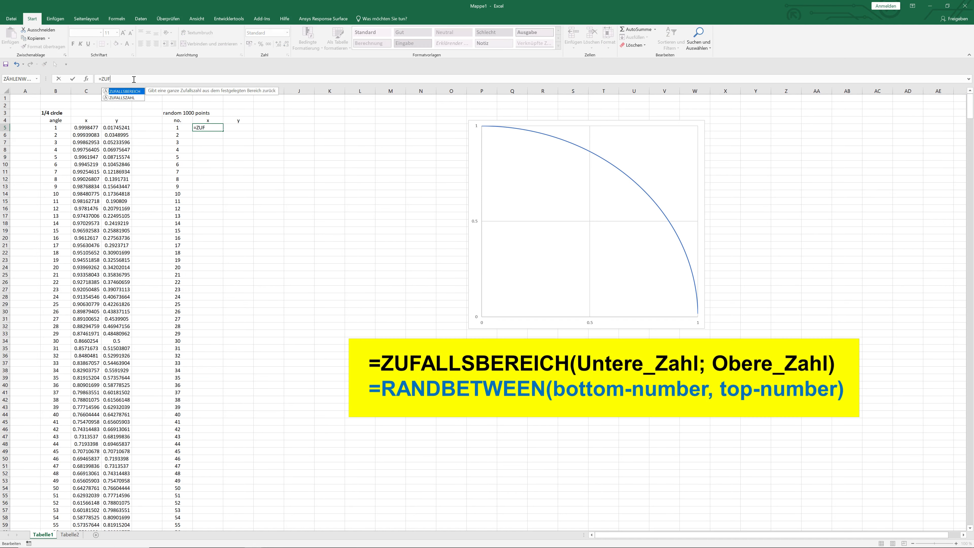
pyautogui.doubleClick(134, 91)
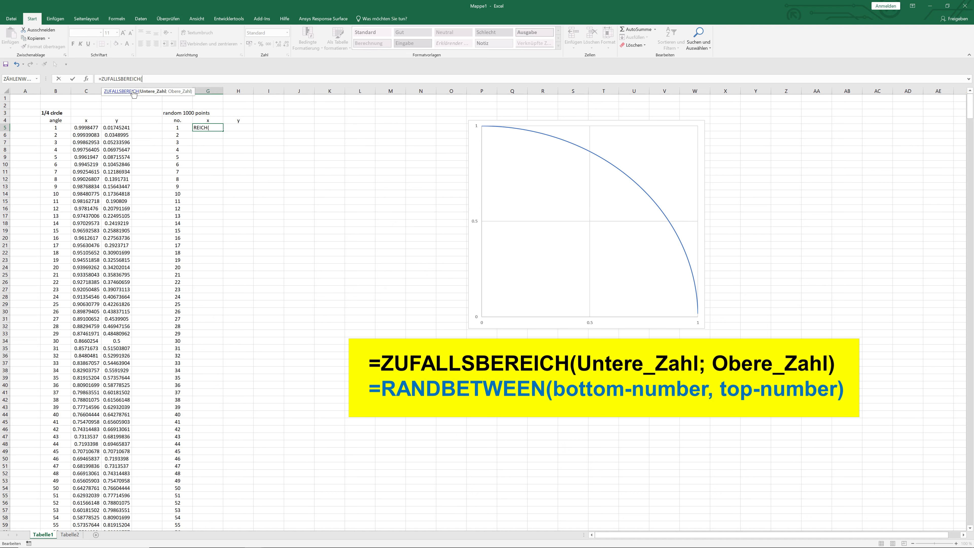
pyautogui.write('0;1000)/1000')
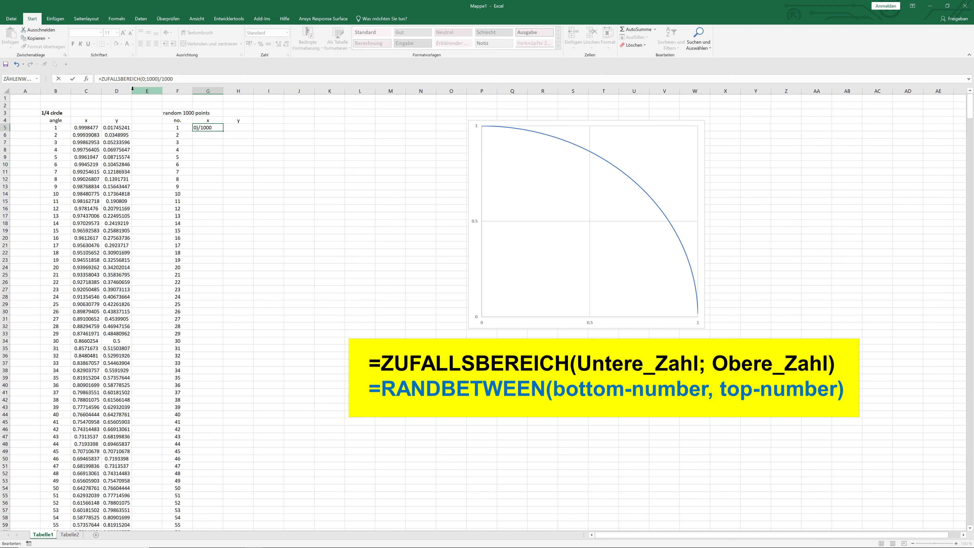
pyautogui.hotkey('ctrl', 'Return')
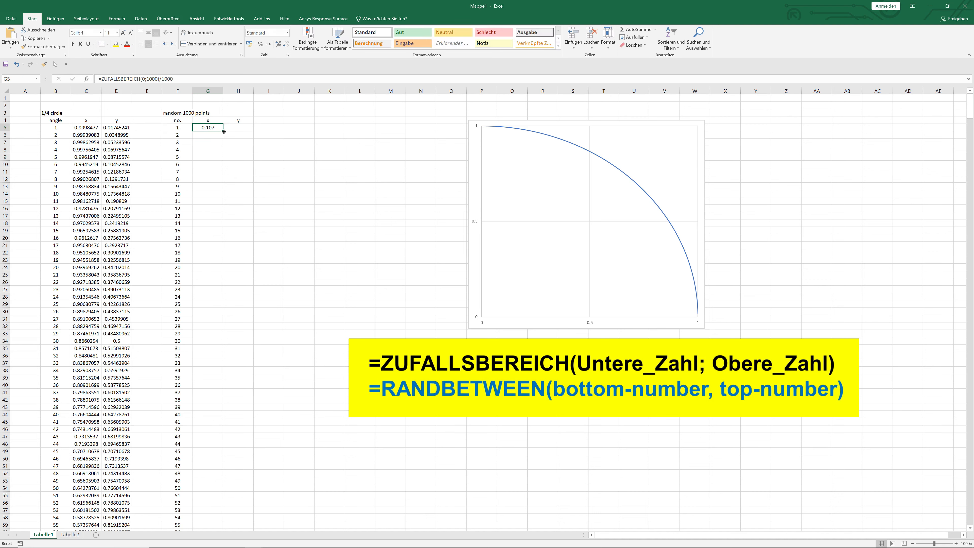
pyautogui.moveTo(224, 132); pyautogui.dragTo(242, 129)
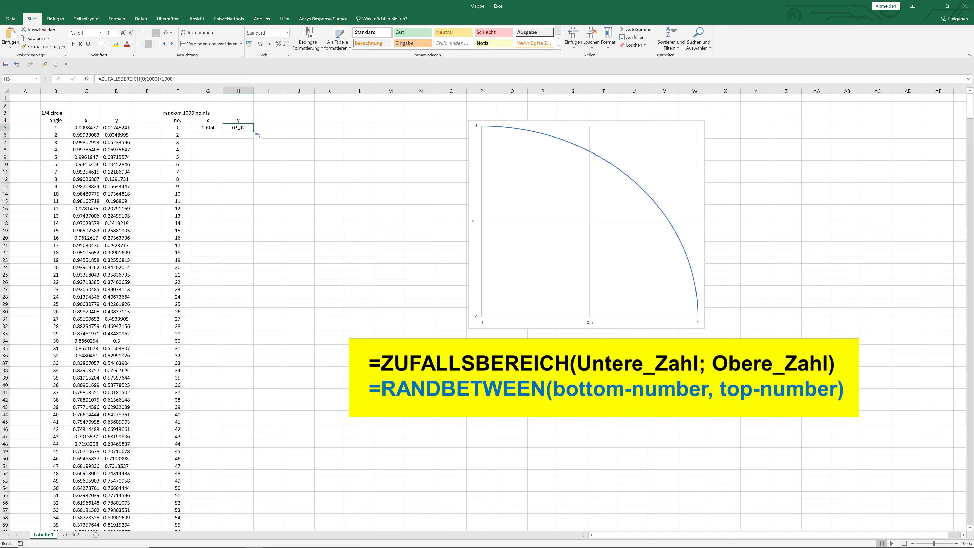
pyautogui.click(237, 135)
# Step: Make the heading "random 1000 points" in F3 bold
pyautogui.click(181, 112)
pyautogui.hotkey('ctrl', 'shift', 'f')
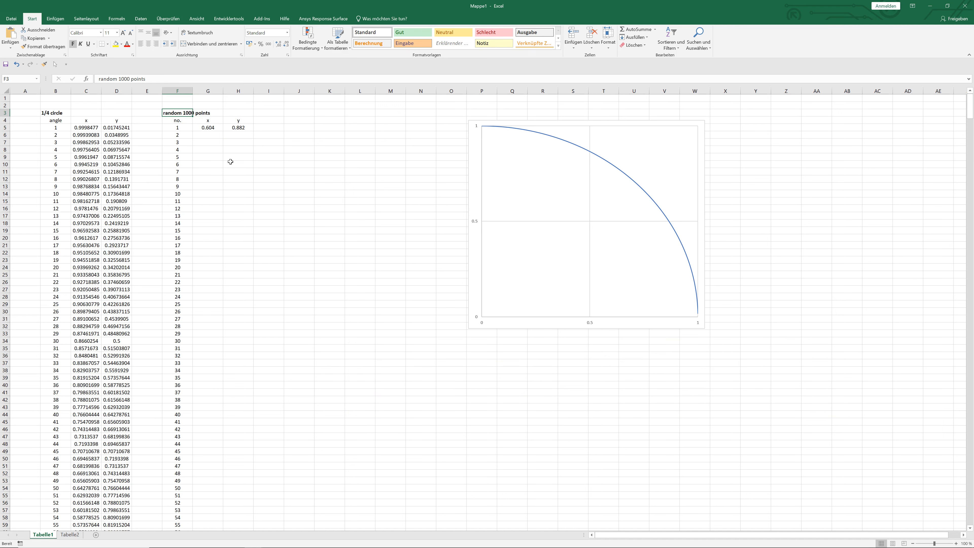
pyautogui.click(250, 174)
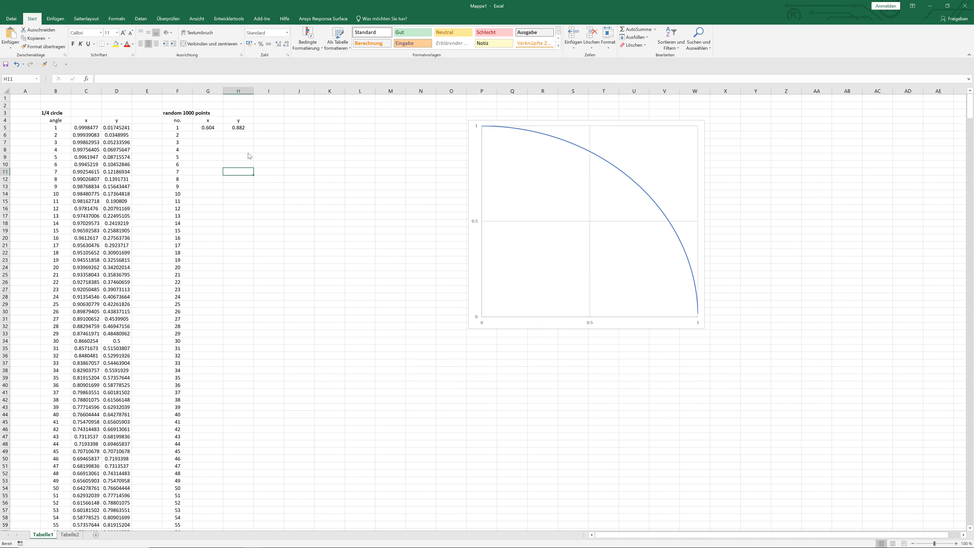
# Step: Fill the random x and y formulas in G5:H5 down to row 1004 and check the last rows
pyautogui.click(210, 128)
pyautogui.moveTo(210, 128); pyautogui.dragTo(231, 128)
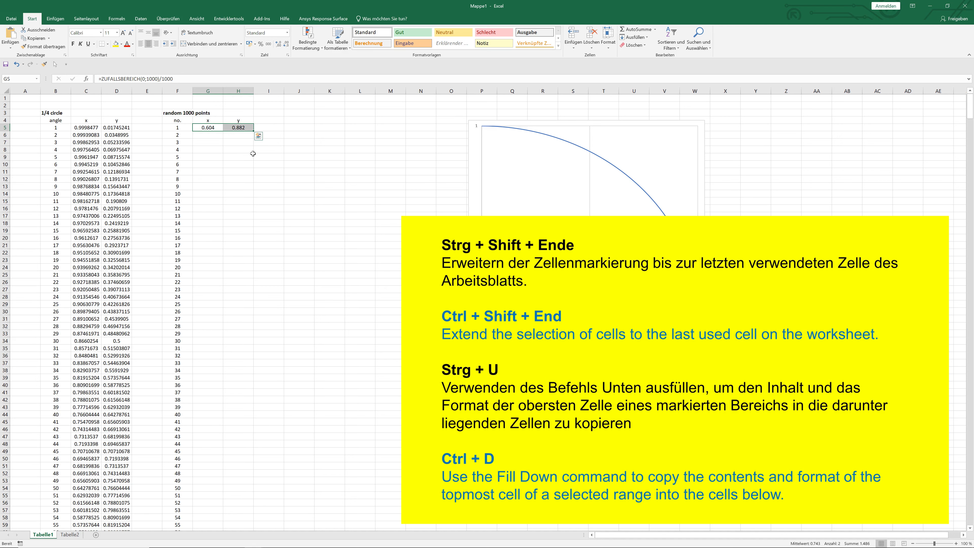
pyautogui.hotkey('ctrl', 'shift', 'End')
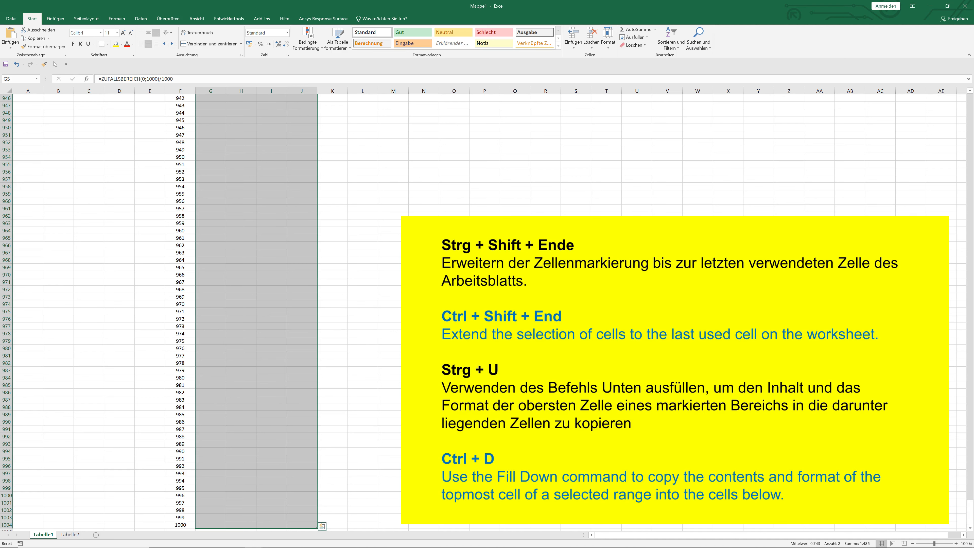
pyautogui.hotkey('ctrl', 'd')
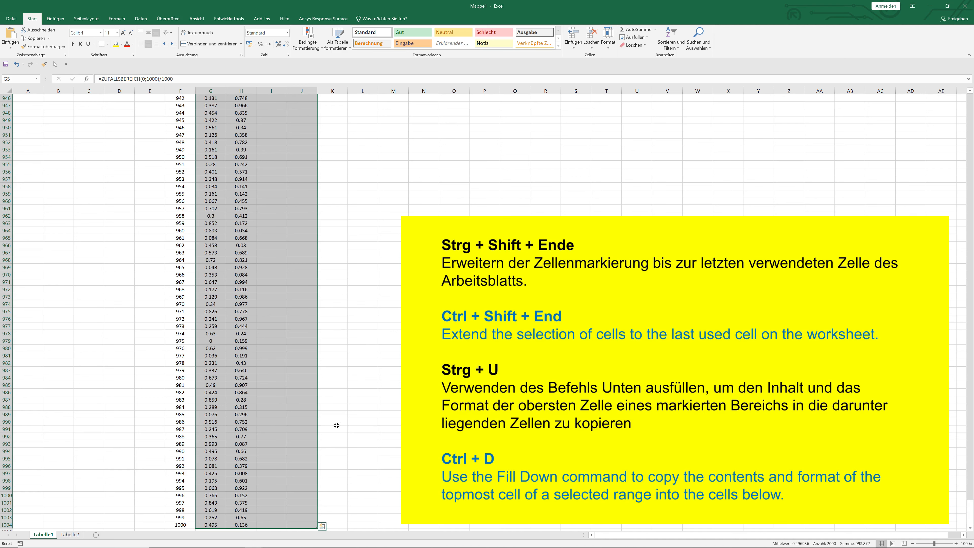
pyautogui.scroll(-3, 334, 423)
pyautogui.click(214, 458)
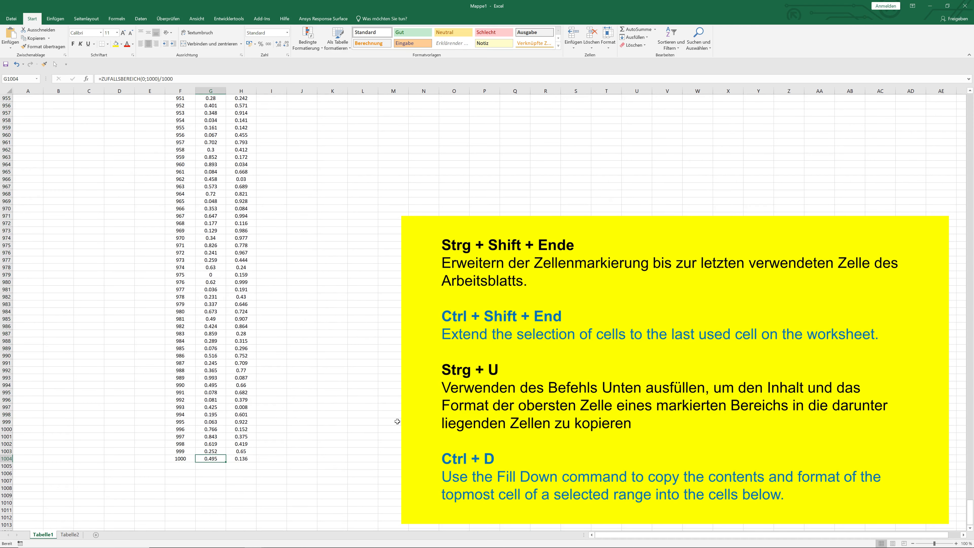
pyautogui.moveTo(970, 514); pyautogui.dragTo(970, 105)
pyautogui.click(262, 272)
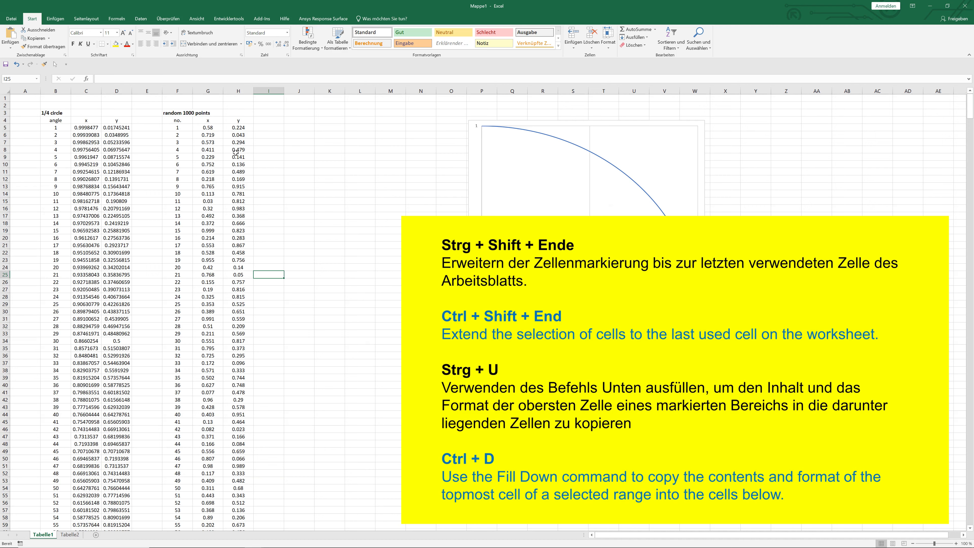
pyautogui.click(322, 174)
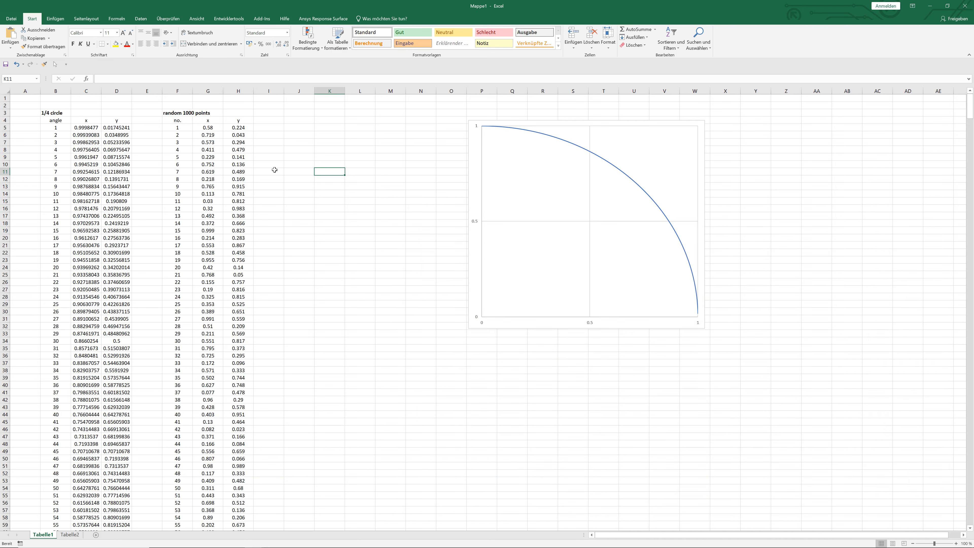
# Step: Enter =WENN(G5^2+H5^2<=1;1;0) in I5 to test whether the first random point lies inside the circle
pyautogui.click(275, 127)
pyautogui.write('=WEN')
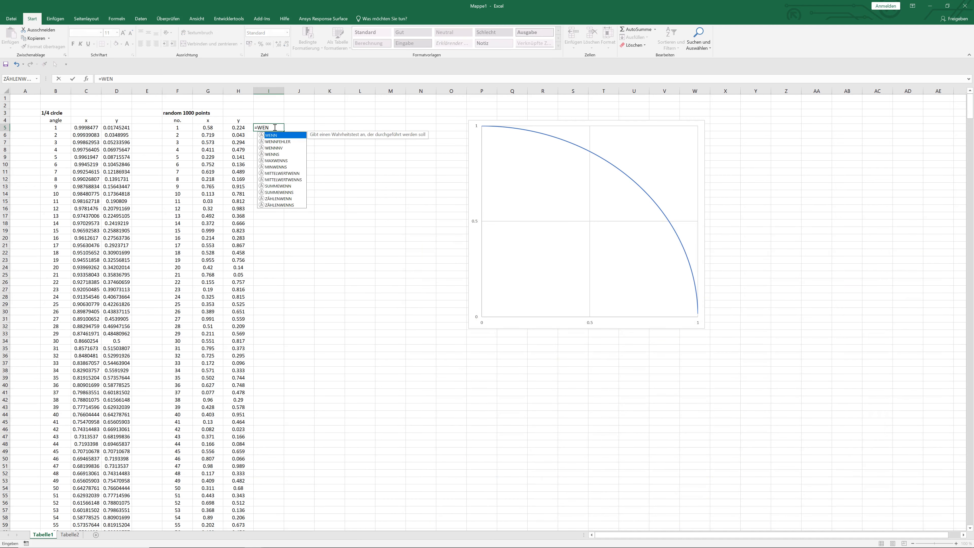
pyautogui.write('N(')
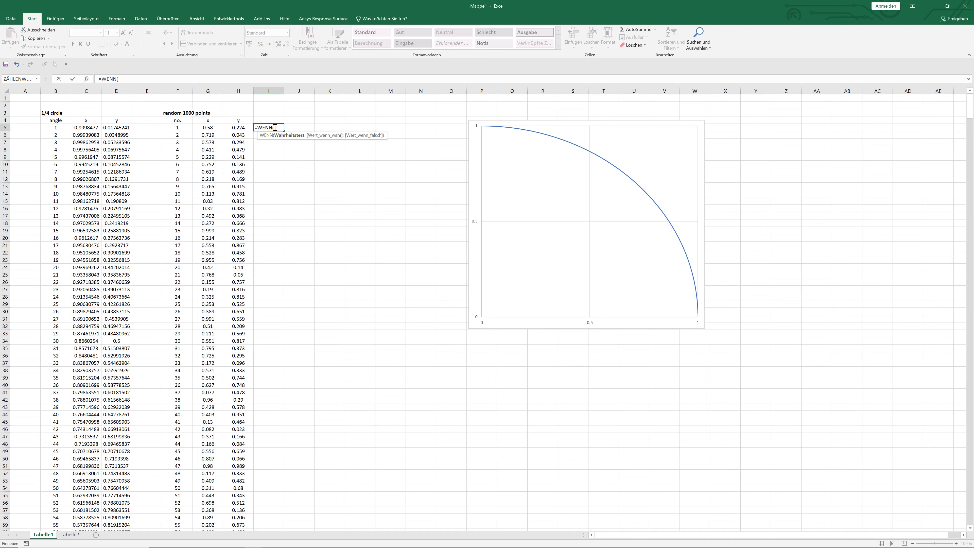
pyautogui.click(221, 128)
pyautogui.write('^2')
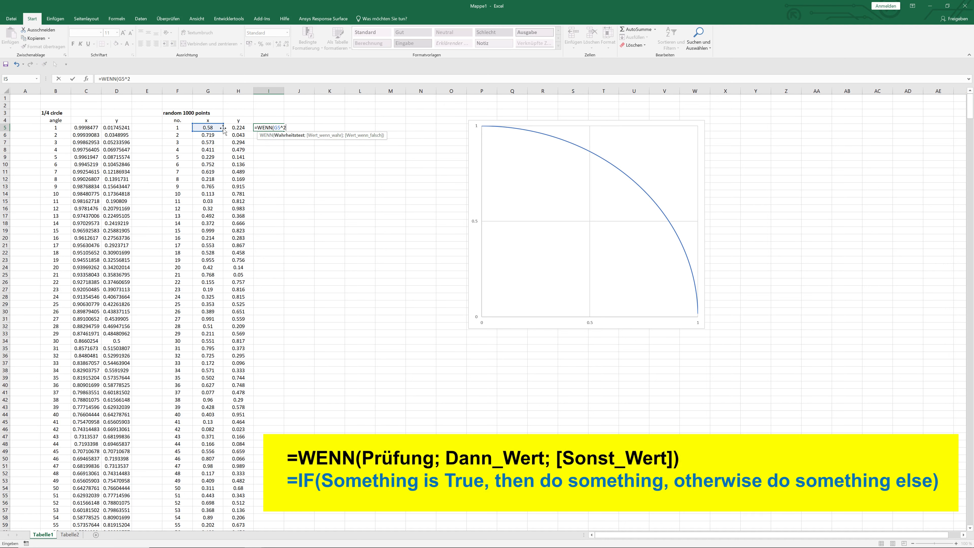
pyautogui.write('+')
pyautogui.click(238, 127)
pyautogui.write('^2<=')
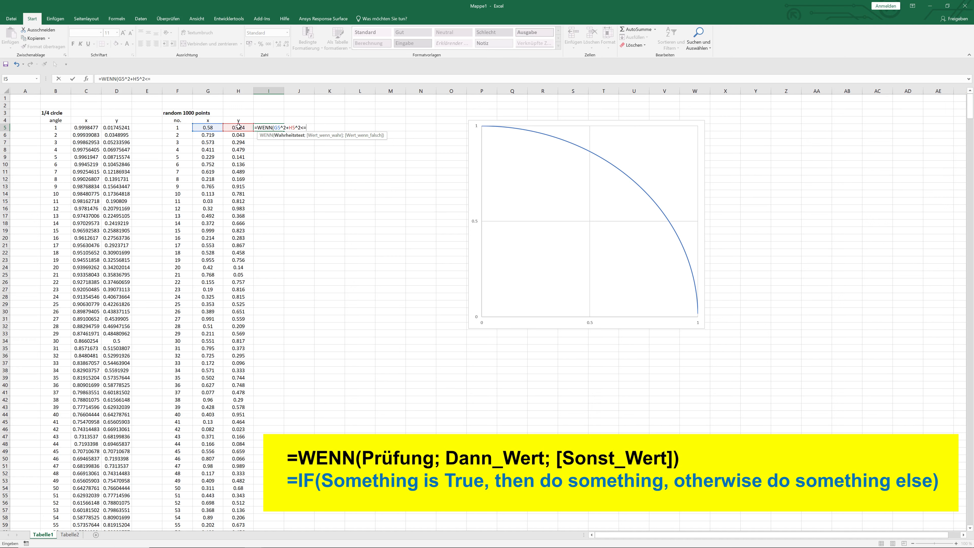
pyautogui.write('1;1;0)')
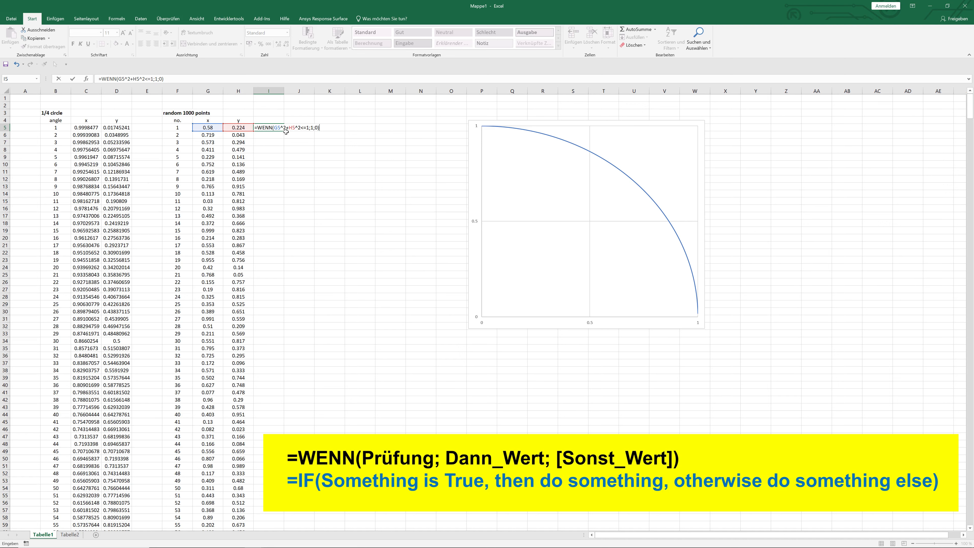
pyautogui.press('Return')
# Step: Fill the circle test formula from I5 down to row 1004 and return to the start of the sheet
pyautogui.click(274, 128)
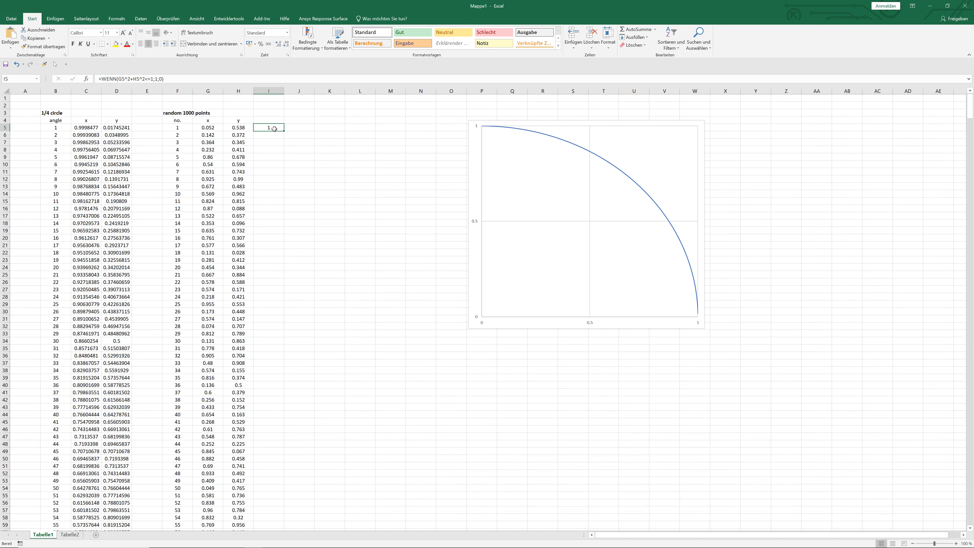
pyautogui.hotkey('ctrl', 'shift', 'End')
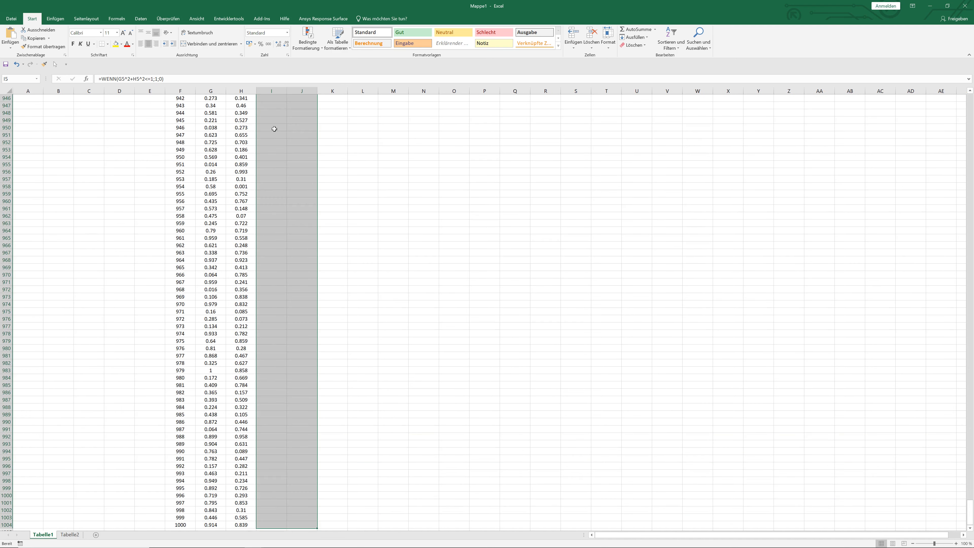
pyautogui.hotkey('ctrl', 'd')
pyautogui.scroll(6, 413, 355)
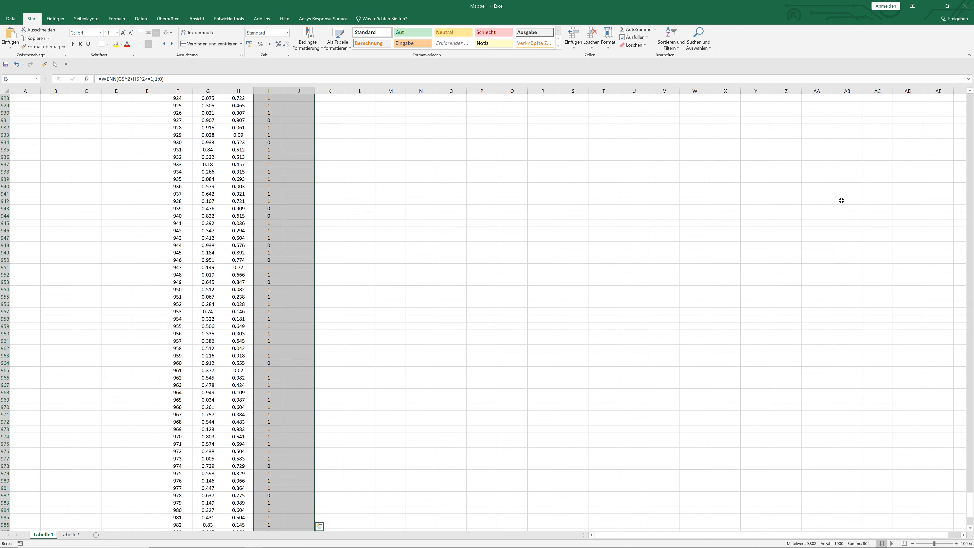
pyautogui.moveTo(970, 506); pyautogui.dragTo(972, 96)
pyautogui.click(360, 194)
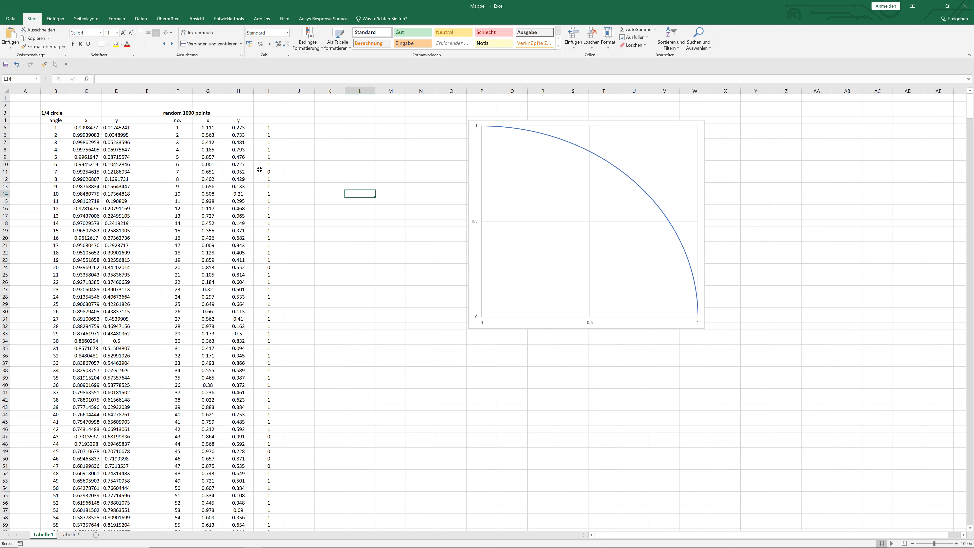
# Step: Add a new data series to the quarter circle chart, taking its name from F3
pyautogui.rightClick(510, 177)
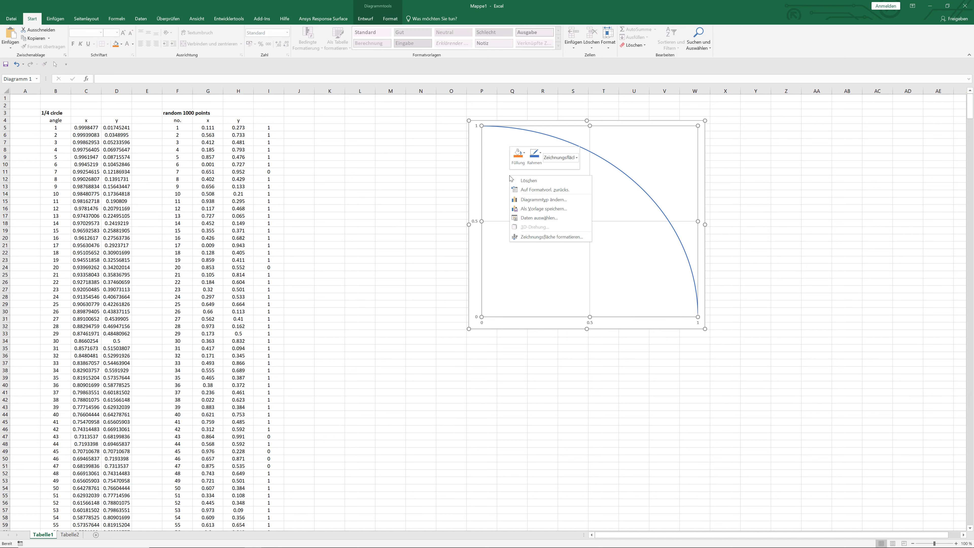
pyautogui.click(516, 218)
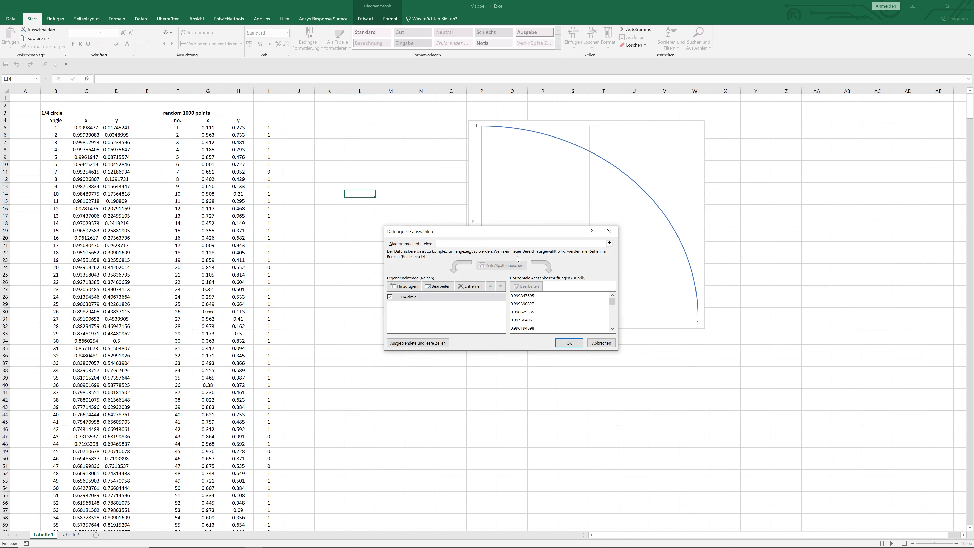
pyautogui.click(404, 286)
pyautogui.click(181, 115)
pyautogui.press('Tab')
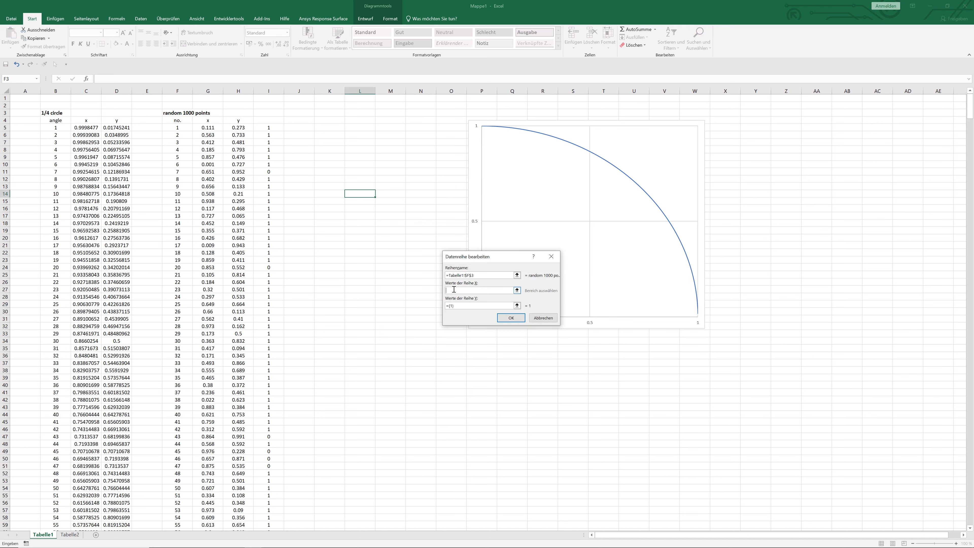
# Step: Set the new series' x values to G5:G1004 and its y values to H5:H1004, and accept the data source changes
pyautogui.moveTo(215, 128); pyautogui.dragTo(209, 157)
pyautogui.click(457, 306)
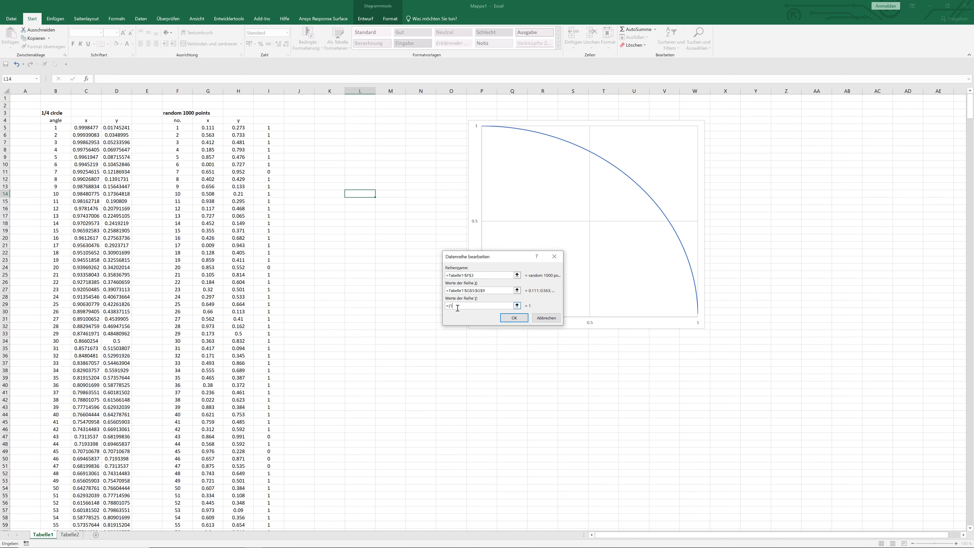
pyautogui.moveTo(238, 128); pyautogui.dragTo(238, 157)
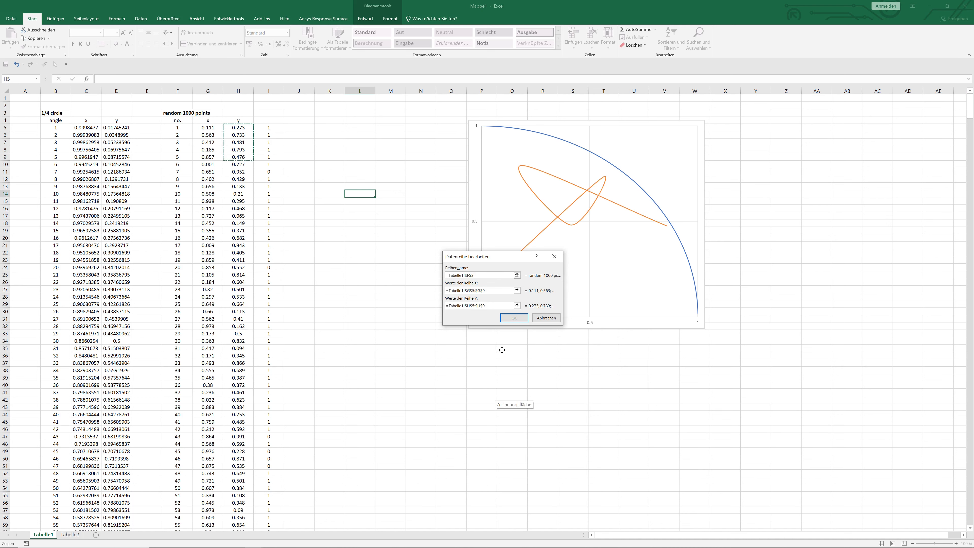
pyautogui.press('BackSpace')
pyautogui.click(491, 291)
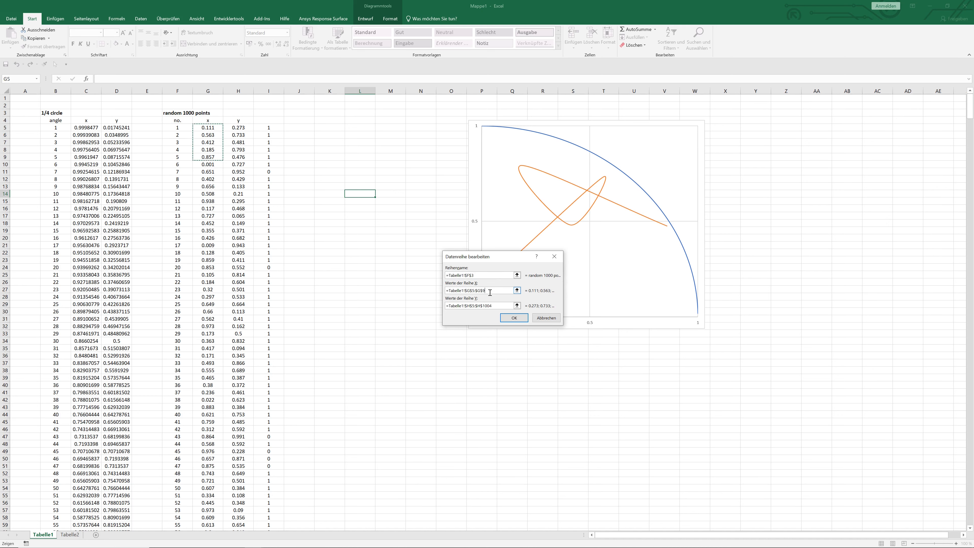
pyautogui.press('BackSpace')
pyautogui.click(513, 319)
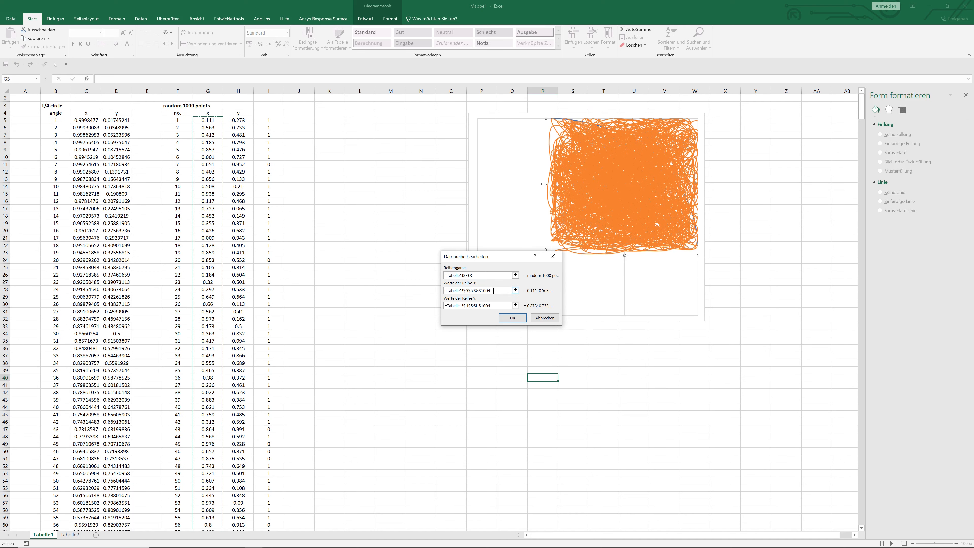
pyautogui.click(570, 344)
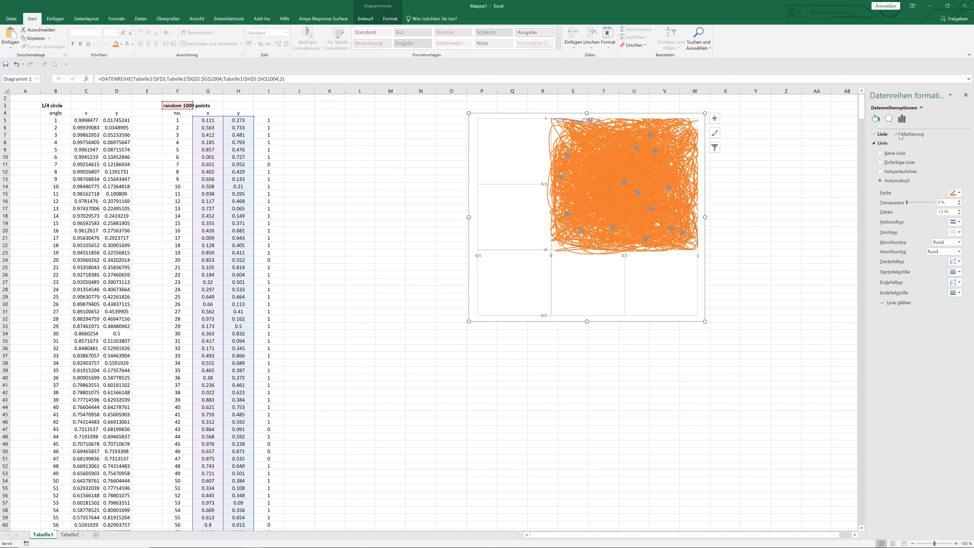
# Step: Format the random points series with no line and automatic markers, and close the formatting options
pyautogui.click(887, 154)
pyautogui.click(912, 134)
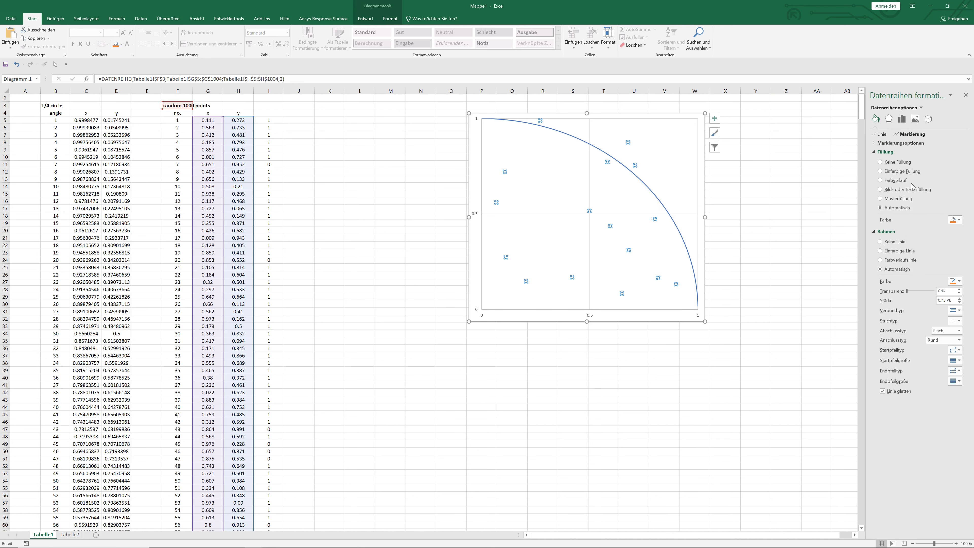
pyautogui.click(892, 153)
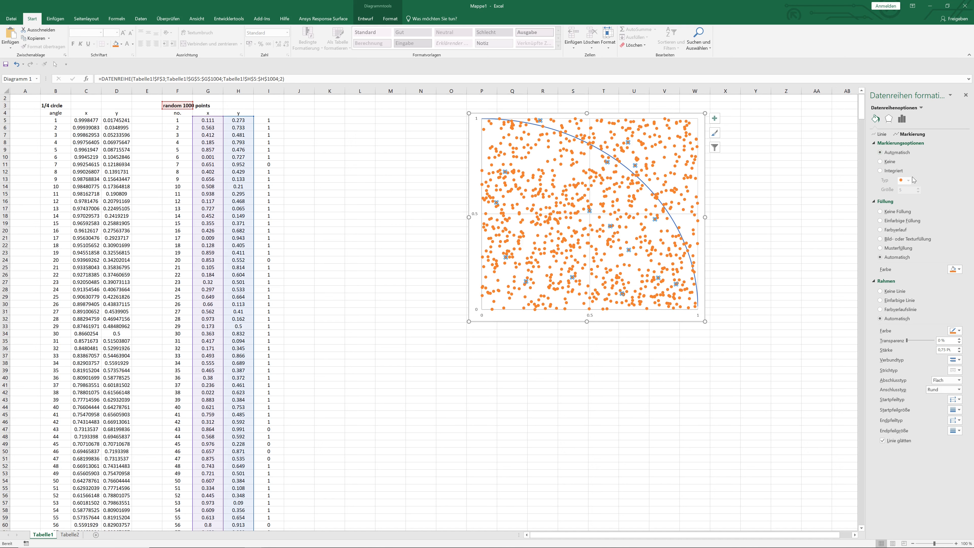
pyautogui.click(966, 95)
pyautogui.click(725, 274)
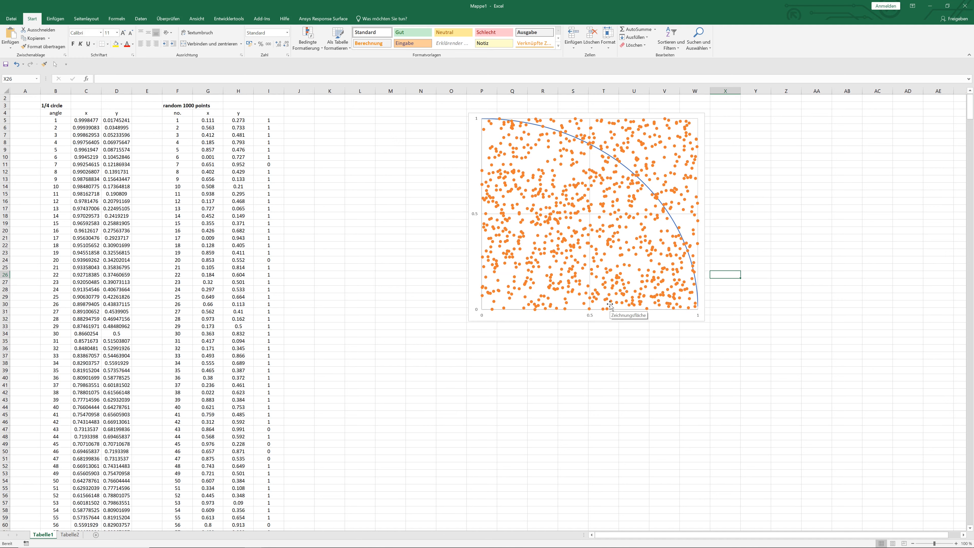
pyautogui.click(571, 276)
pyautogui.click(791, 276)
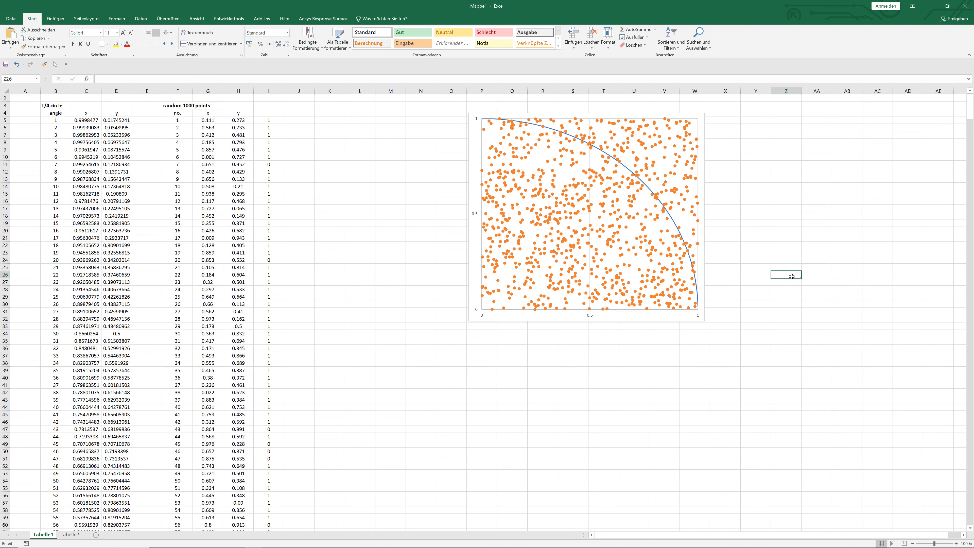
# Step: Recalculate the sheet several times to regenerate the random values and examine how the plotted points change
pyautogui.click(389, 224)
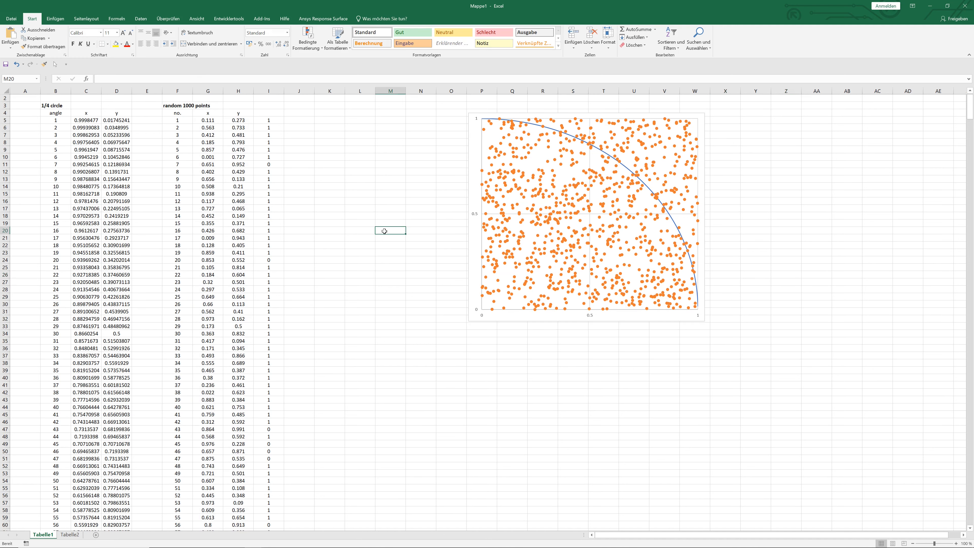
pyautogui.press('F9')
pyautogui.press('F9')
pyautogui.press('F9')
pyautogui.press('F9')
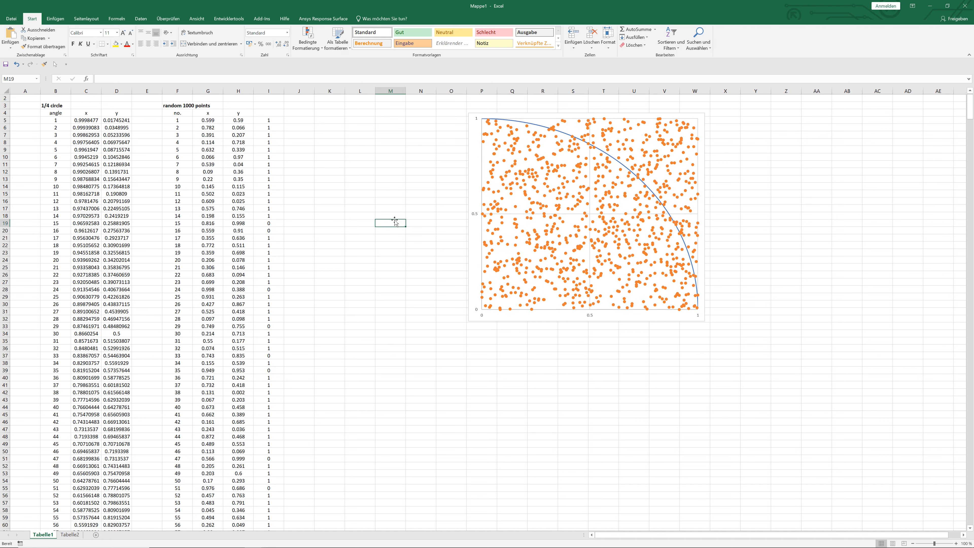
pyautogui.click(393, 241)
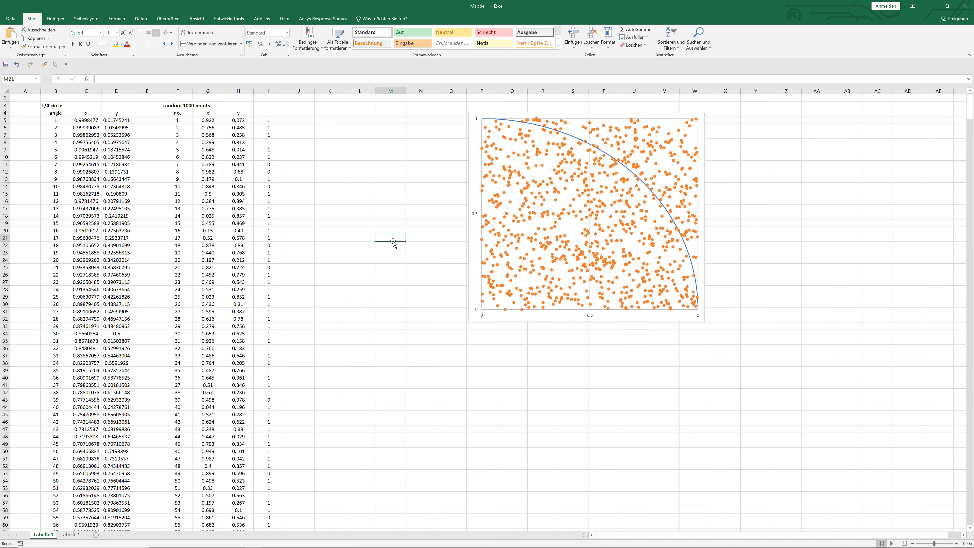
pyautogui.press('F9')
# Step: Enter the heading "true points (in circle)" in J3
pyautogui.click(302, 122)
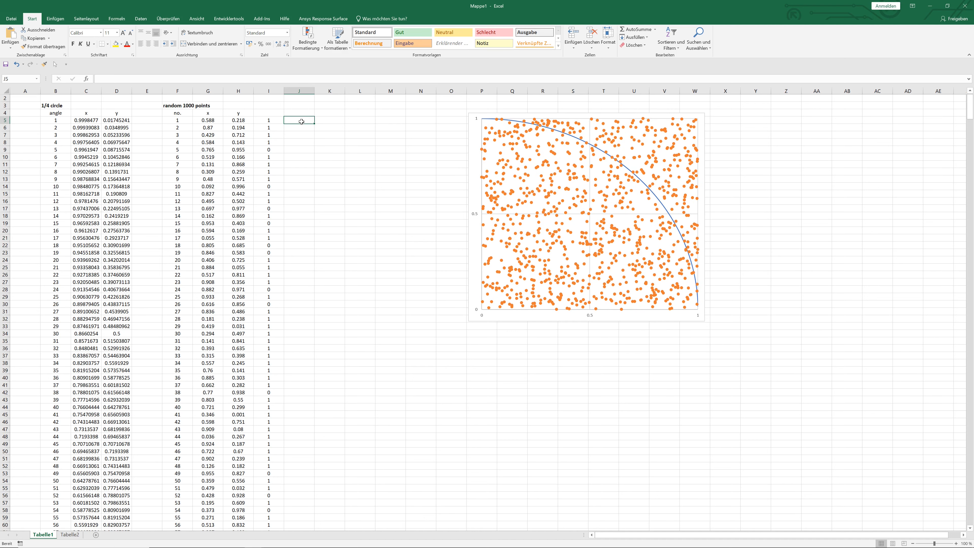
pyautogui.click(302, 106)
pyautogui.write('true (in circle')
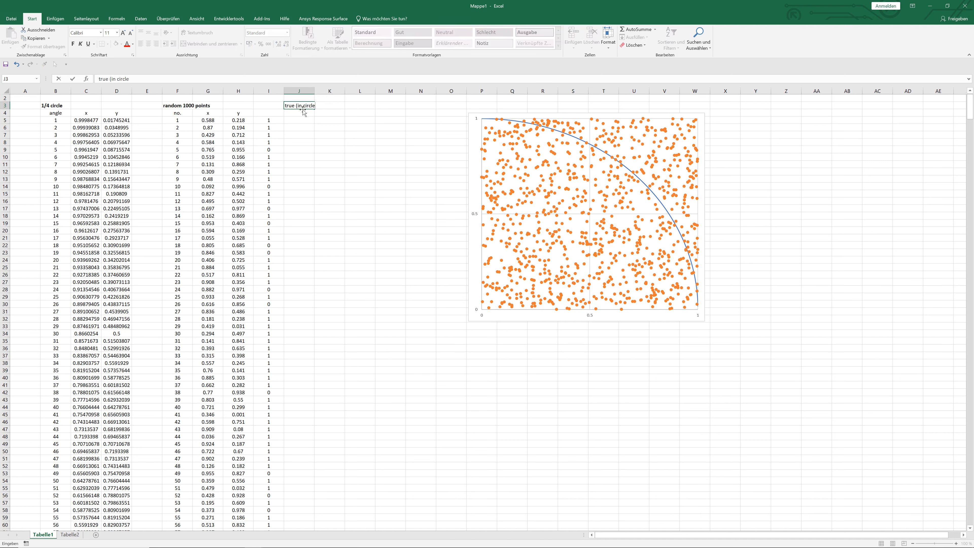
pyautogui.press('Return')
pyautogui.click(302, 105)
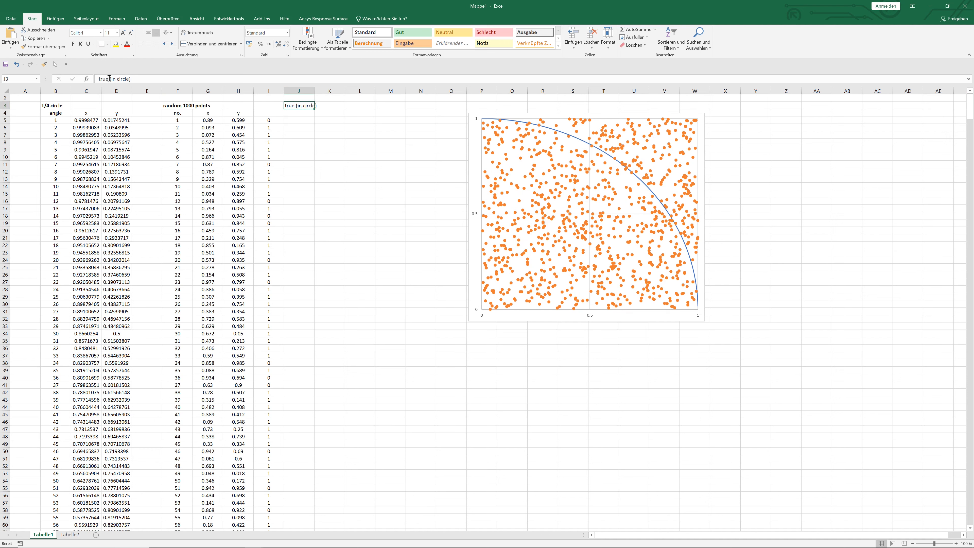
pyautogui.click(107, 79)
pyautogui.write('points')
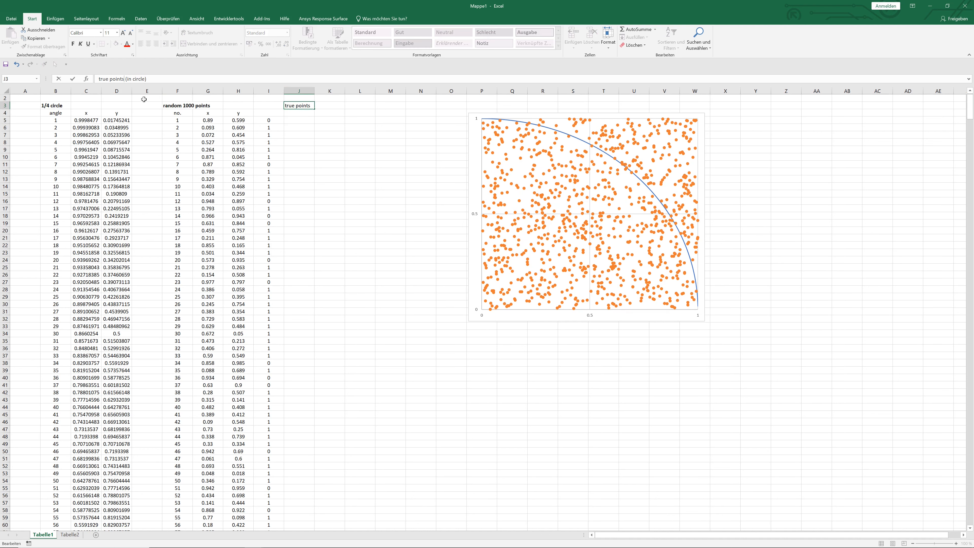
pyautogui.press('Return')
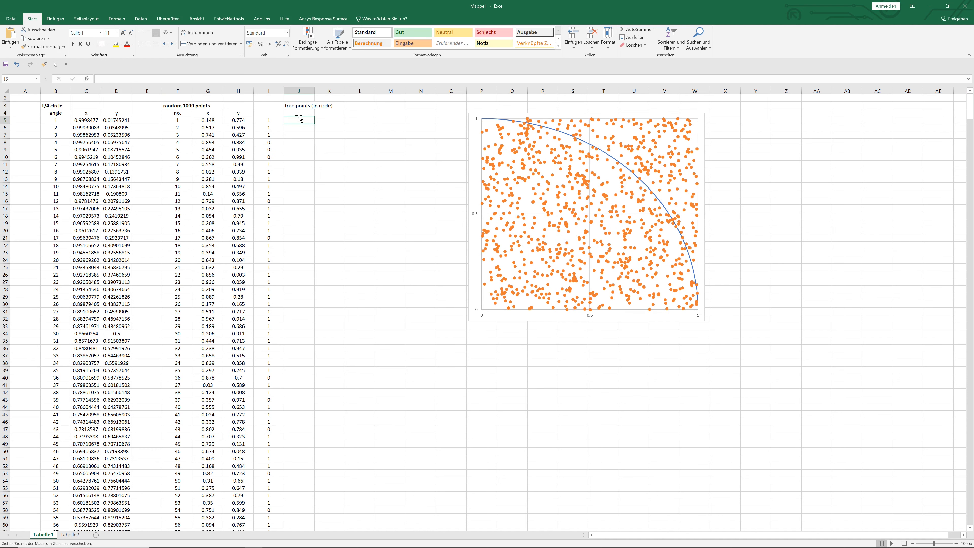
# Step: Label J4 as x and K4 as y
pyautogui.write('x')
pyautogui.click(320, 114)
pyautogui.write('y')
pyautogui.press('Return')
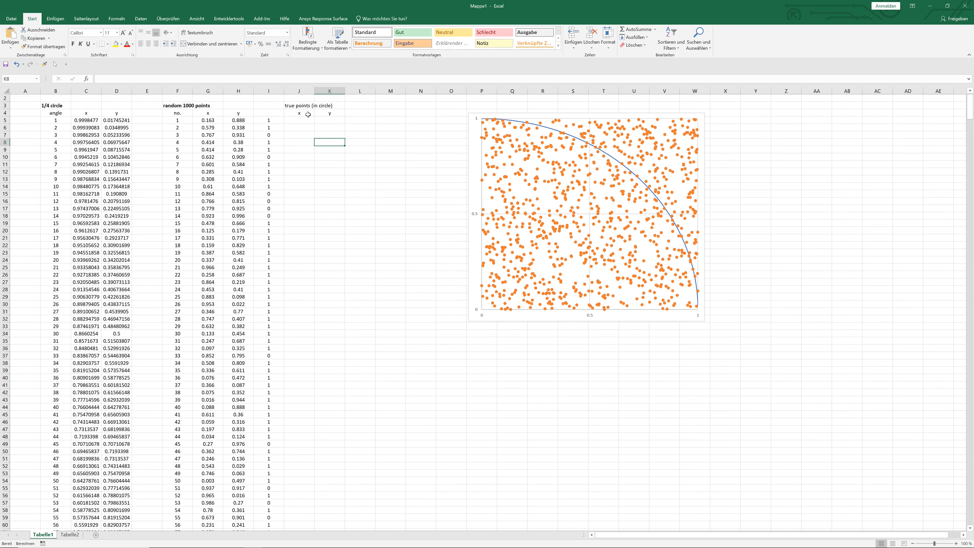
# Step: Enter =G5*I5 in J5 as the x value of the point inside the circle
pyautogui.click(300, 120)
pyautogui.write('=')
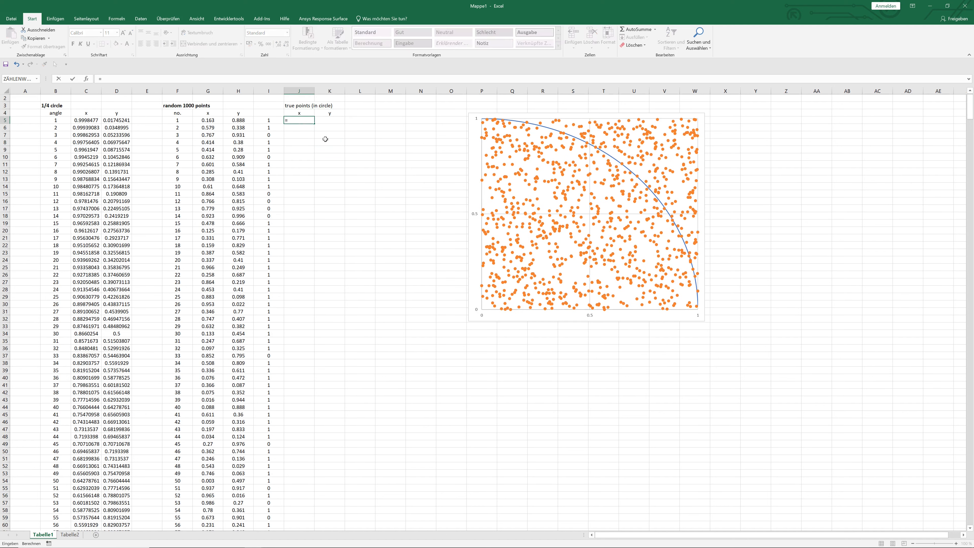
pyautogui.click(215, 120)
pyautogui.press('Return')
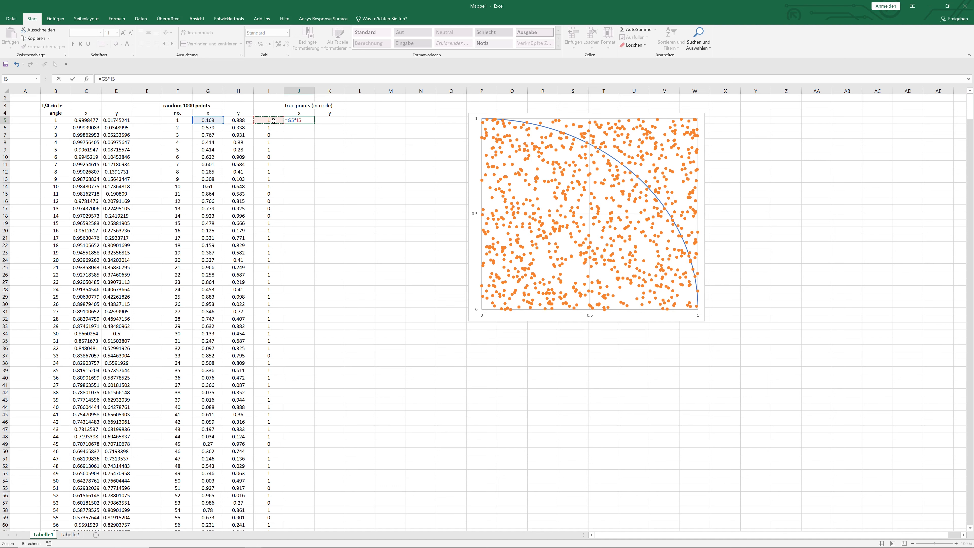
# Step: Copy the J5 formula to K5 for the y value and correct its second reference to the circle test column
pyautogui.click(307, 120)
pyautogui.moveTo(315, 124); pyautogui.dragTo(333, 121)
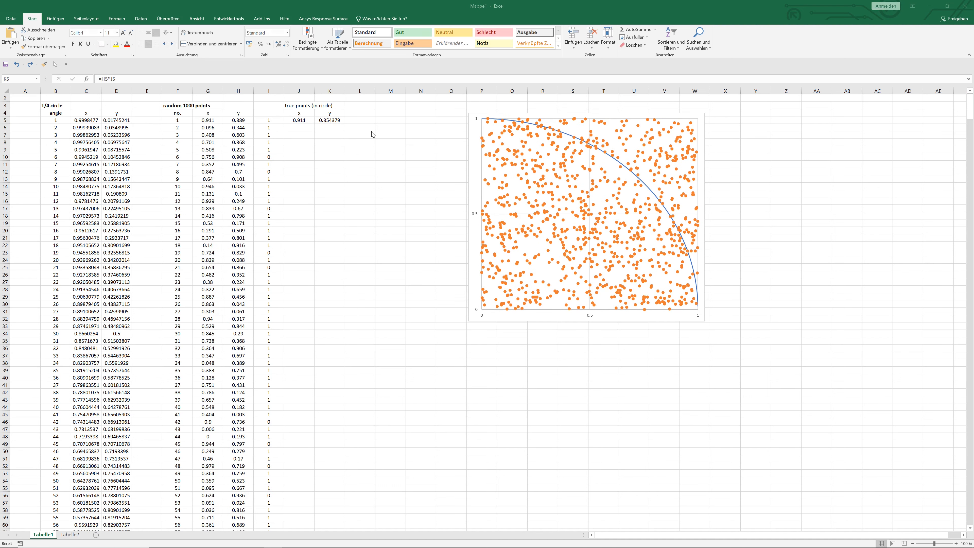
pyautogui.doubleClick(336, 124)
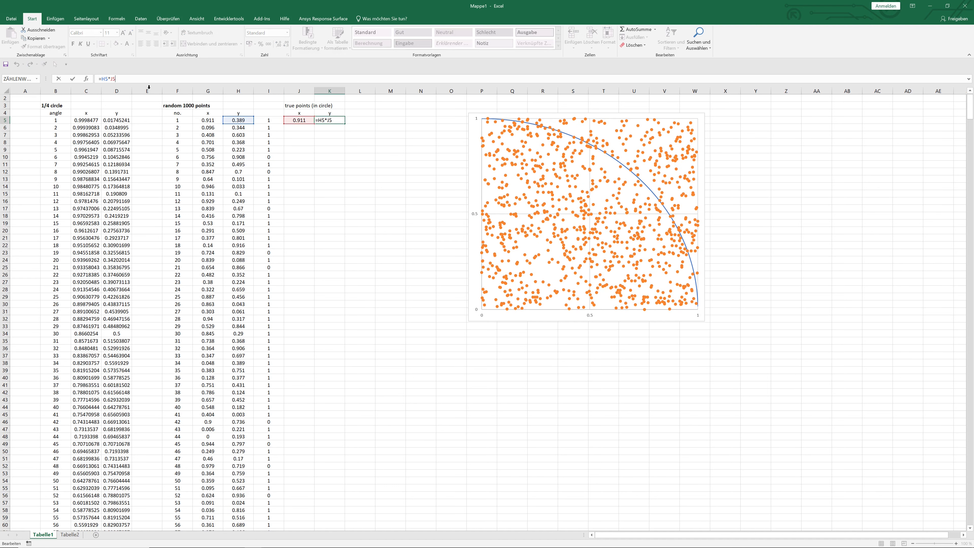
pyautogui.moveTo(303, 124); pyautogui.dragTo(326, 121)
pyautogui.press('Return')
# Step: Fill the J5:K5 true point formulas down to row 1004
pyautogui.hotkey('ctrl', 'shift', 'End')
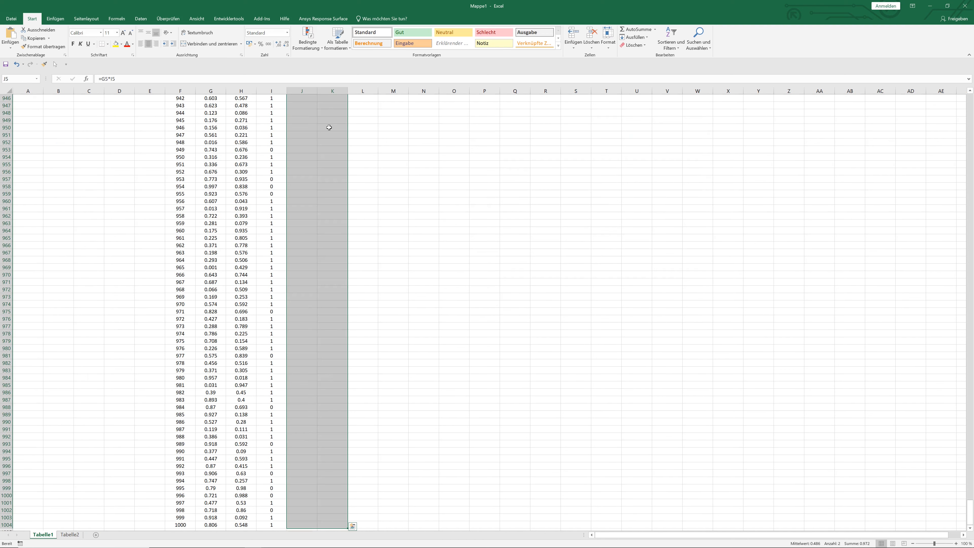
pyautogui.hotkey('ctrl', 'd')
pyautogui.click(467, 341)
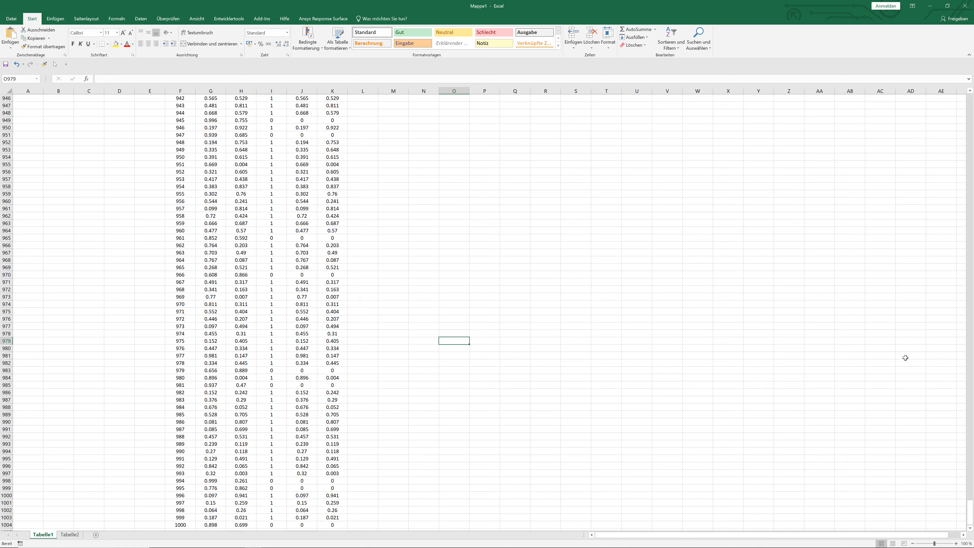
pyautogui.click(970, 100)
pyautogui.click(573, 363)
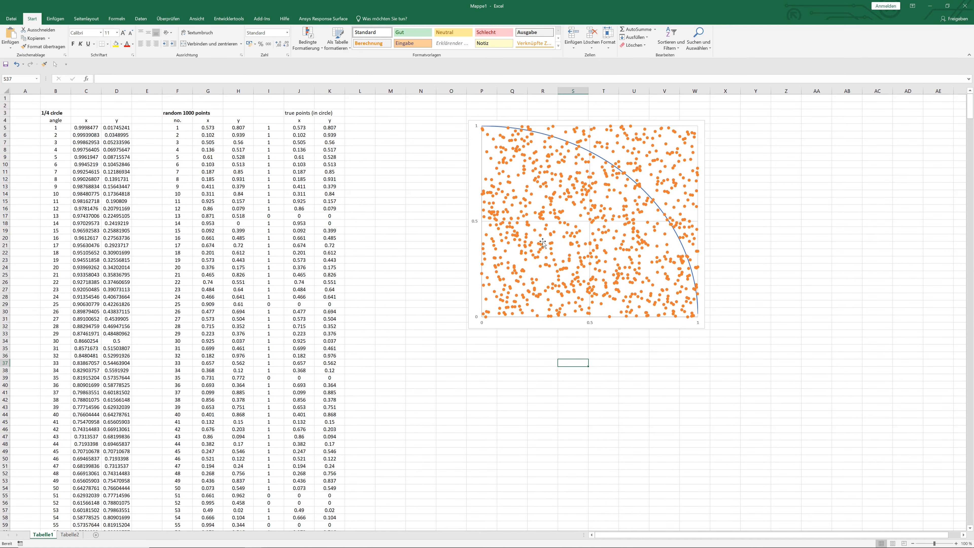
# Step: Reassign the orange point series in the chart to x values J5:J1004 and y values K5:K1004
pyautogui.click(542, 242)
pyautogui.press('Escape')
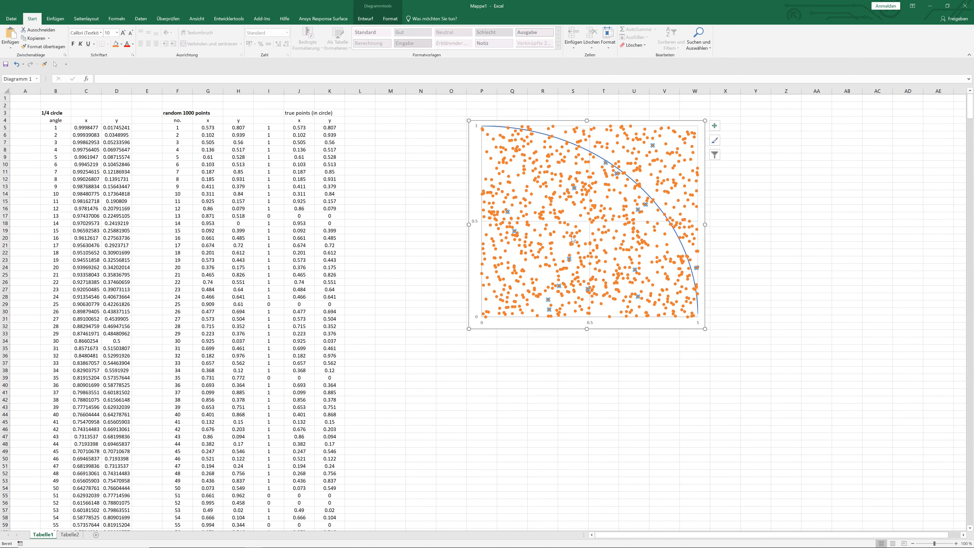
pyautogui.click(573, 239)
pyautogui.moveTo(253, 126); pyautogui.dragTo(345, 126)
pyautogui.moveTo(194, 126); pyautogui.dragTo(292, 126)
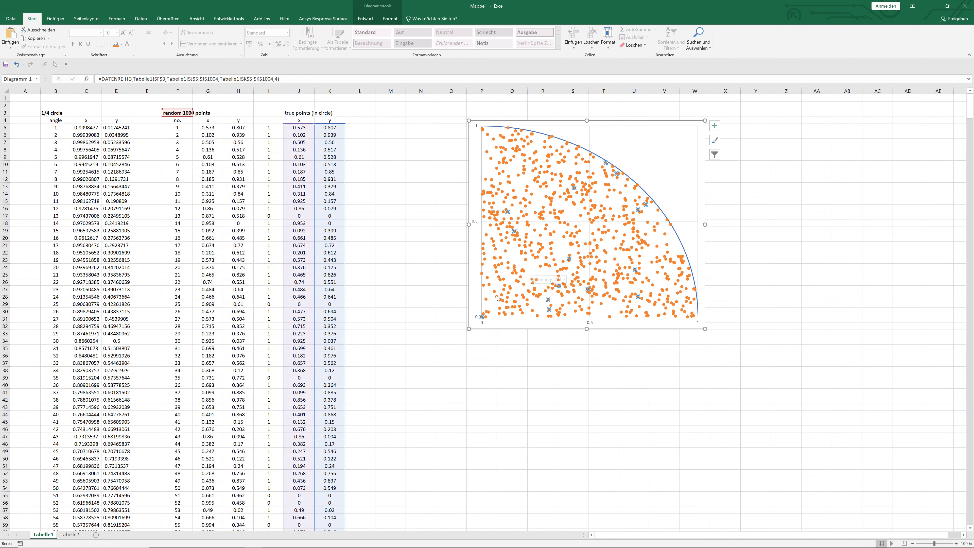
pyautogui.click(502, 379)
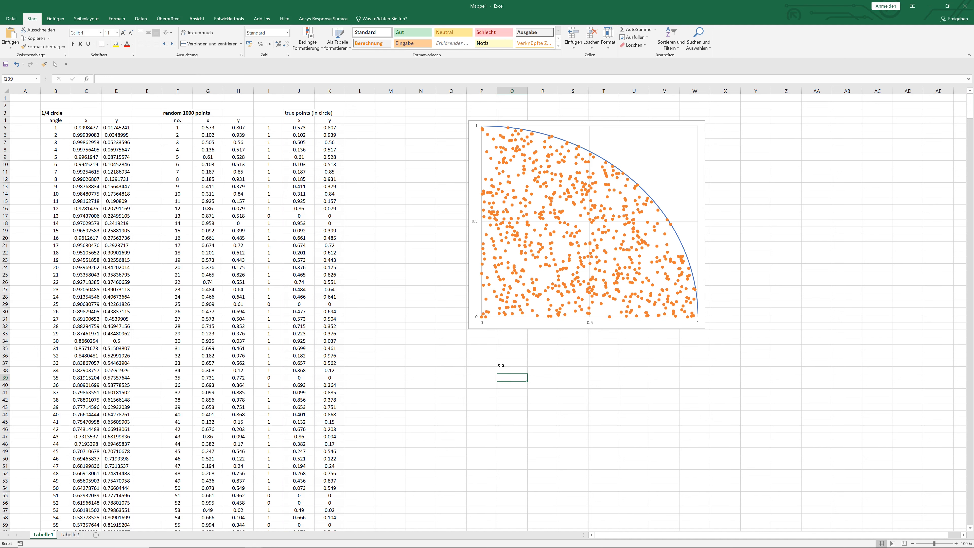
pyautogui.rightClick(657, 174)
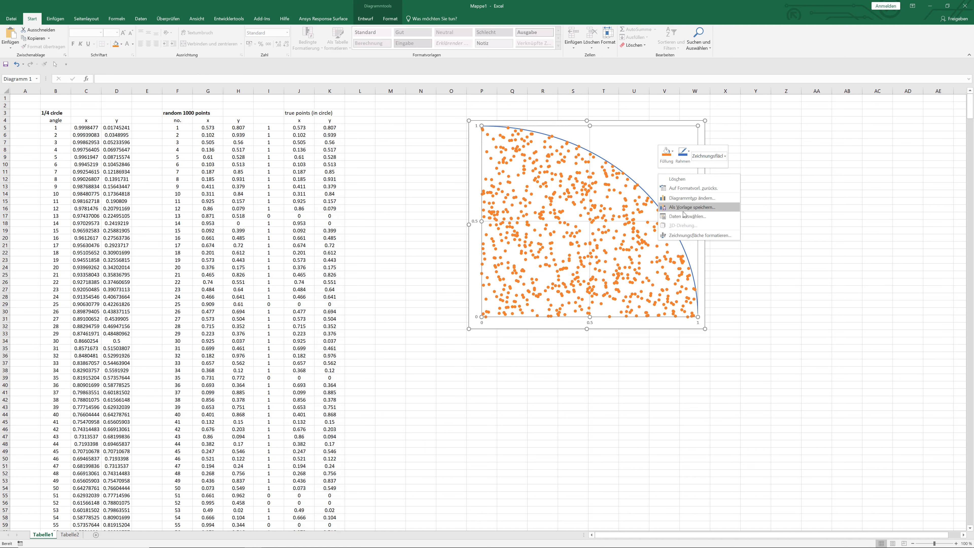
pyautogui.click(684, 215)
pyautogui.click(408, 313)
pyautogui.click(468, 286)
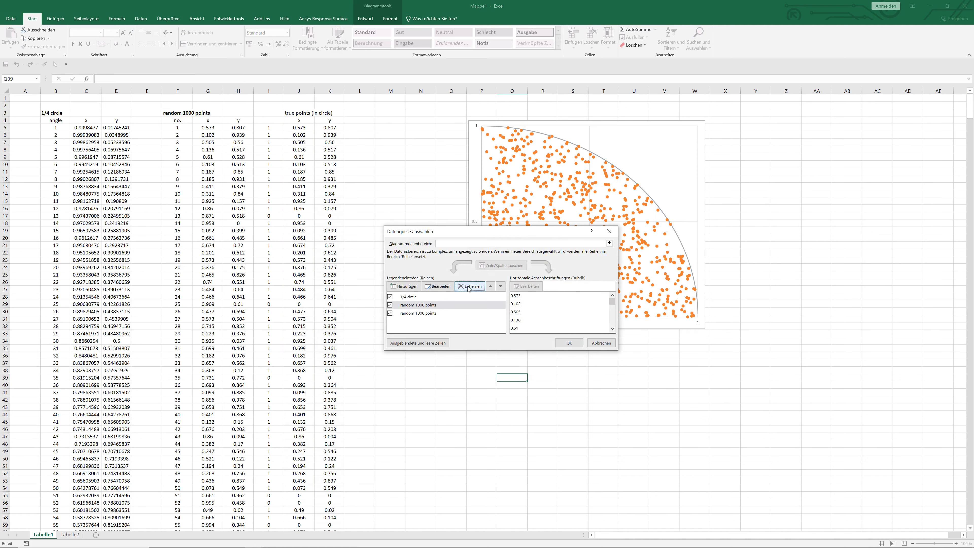
pyautogui.click(606, 343)
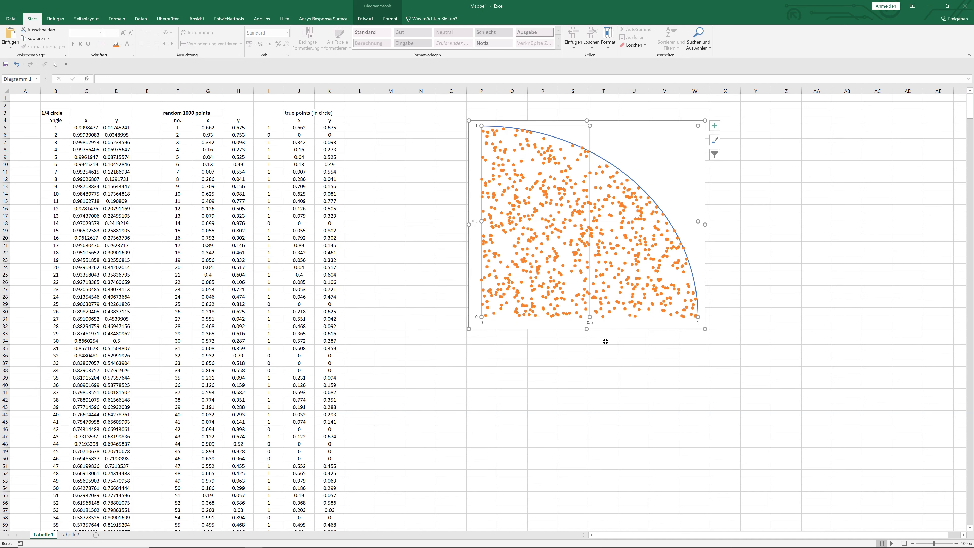
# Step: Give the chart series for all random points (columns G and H) built-in round markers with a red fill
pyautogui.doubleClick(667, 165)
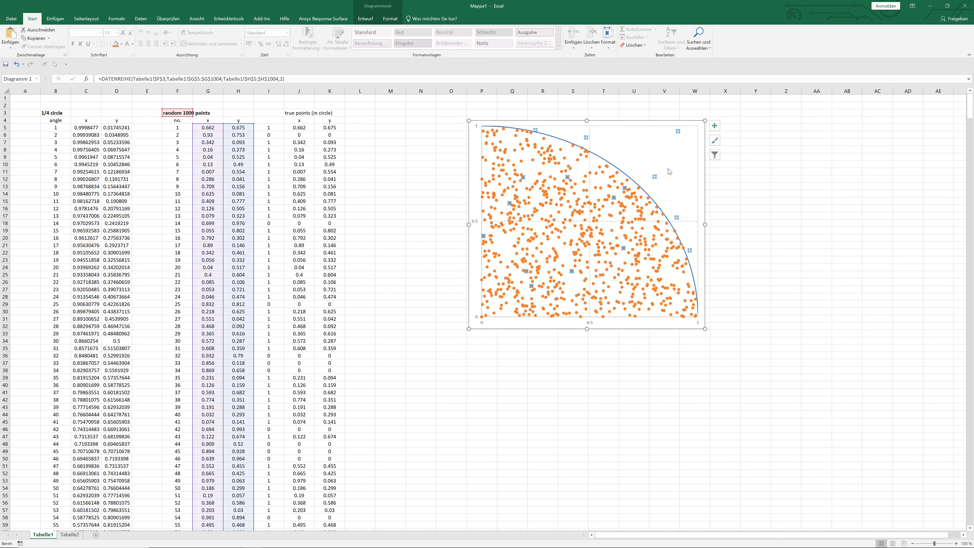
pyautogui.click(756, 209)
pyautogui.click(666, 162)
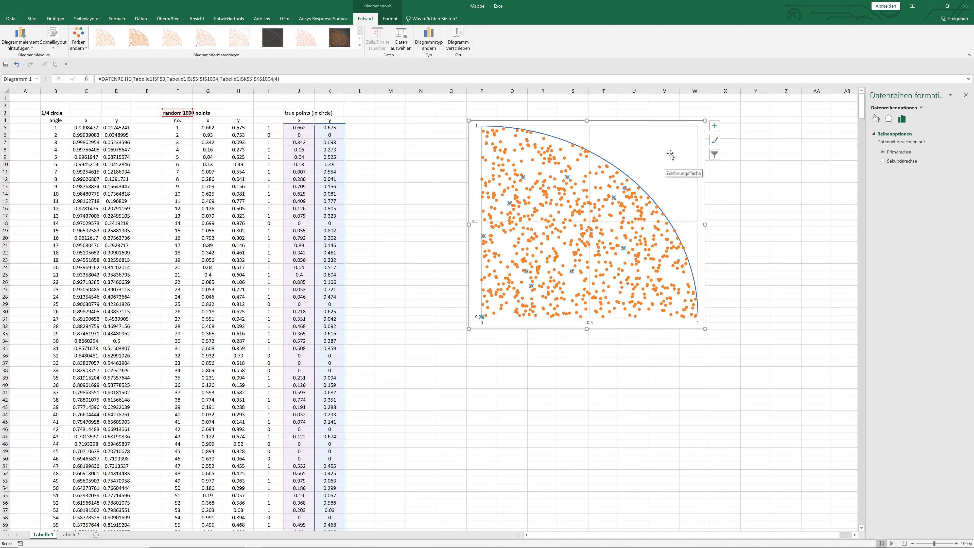
pyautogui.click(666, 161)
pyautogui.click(876, 121)
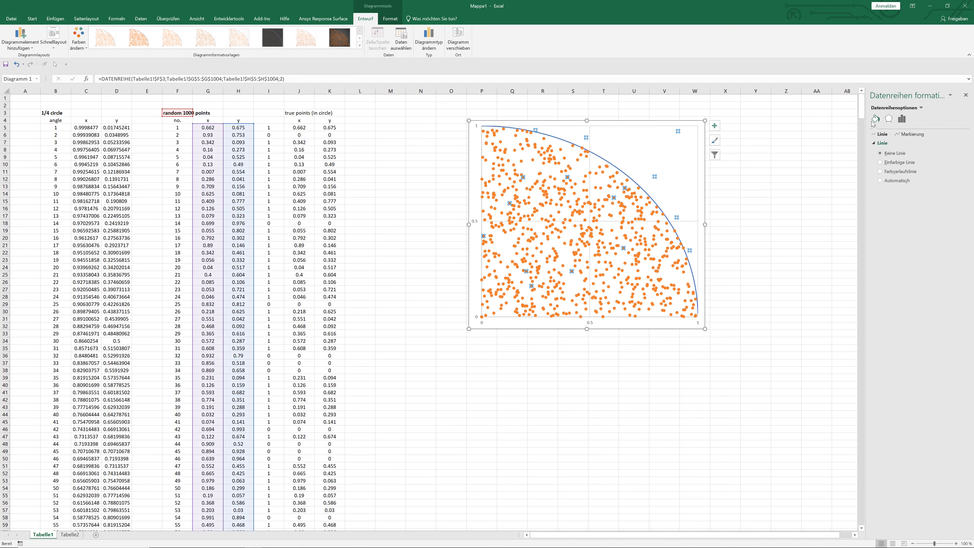
pyautogui.click(882, 143)
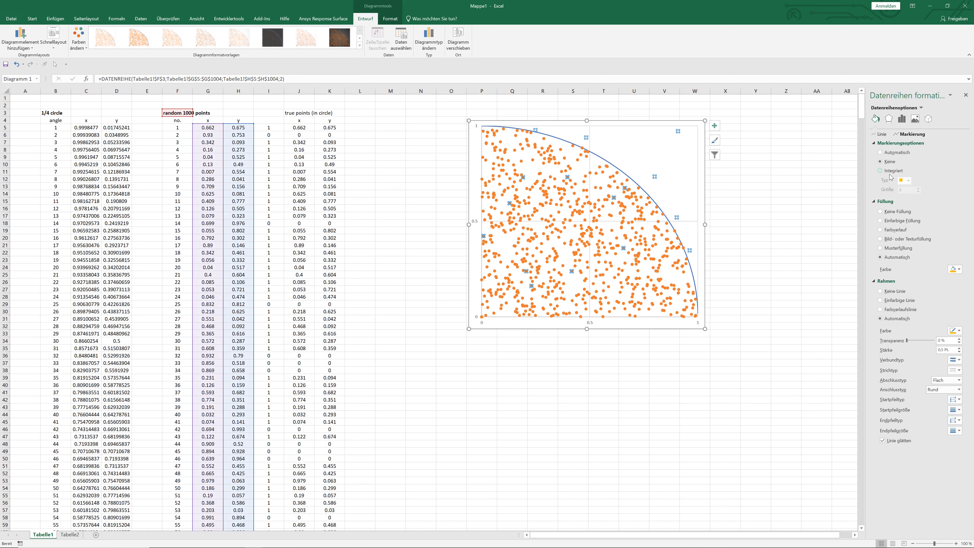
pyautogui.click(895, 153)
pyautogui.click(895, 170)
pyautogui.click(905, 180)
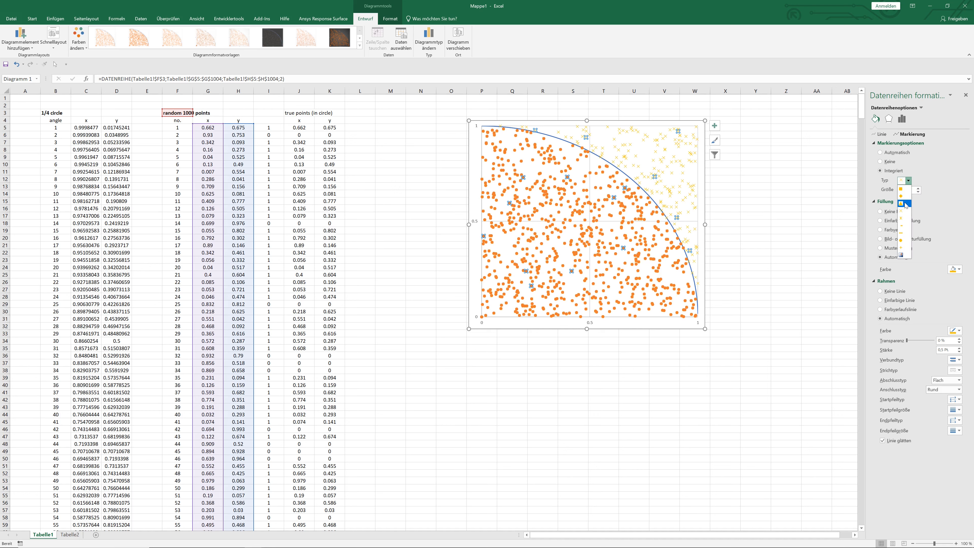
pyautogui.click(905, 240)
pyautogui.click(954, 269)
pyautogui.click(921, 327)
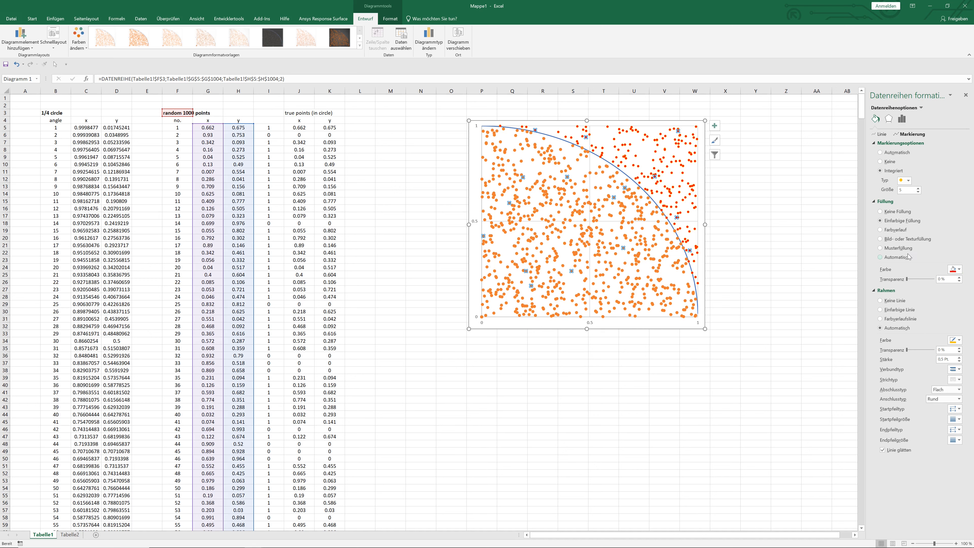
# Step: Set the marker fill and outline of the true points series to green, and close the formatting options
pyautogui.click(641, 253)
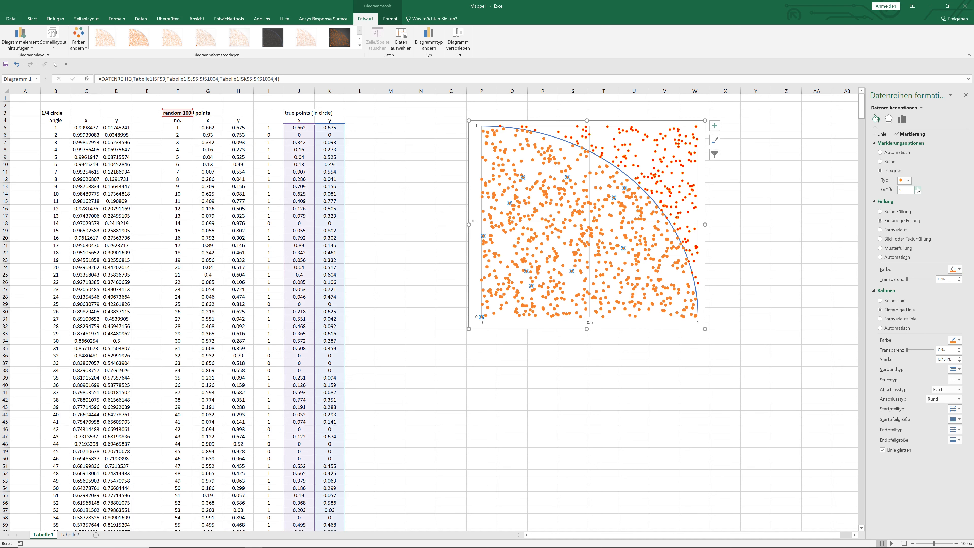
pyautogui.click(955, 269)
pyautogui.click(944, 330)
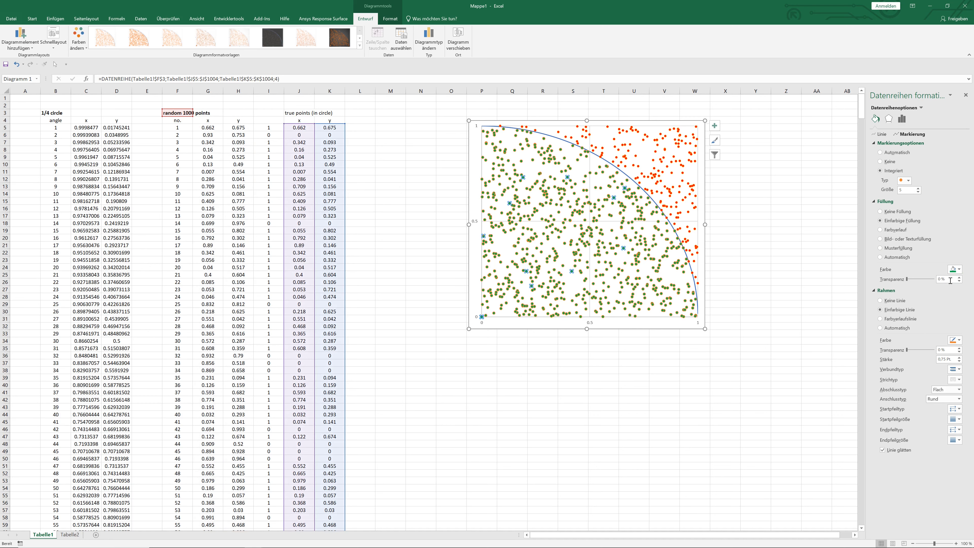
pyautogui.click(955, 340)
pyautogui.click(947, 401)
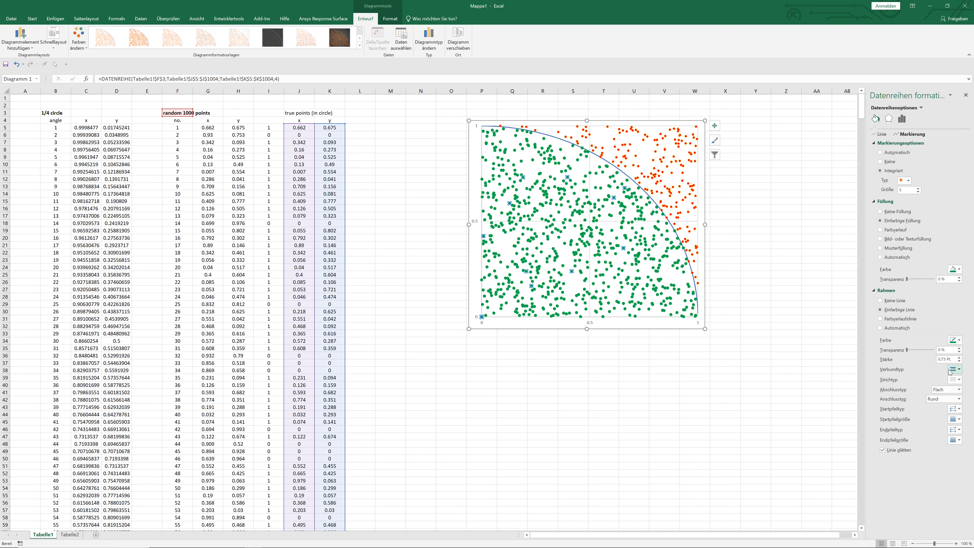
pyautogui.click(966, 95)
pyautogui.click(940, 224)
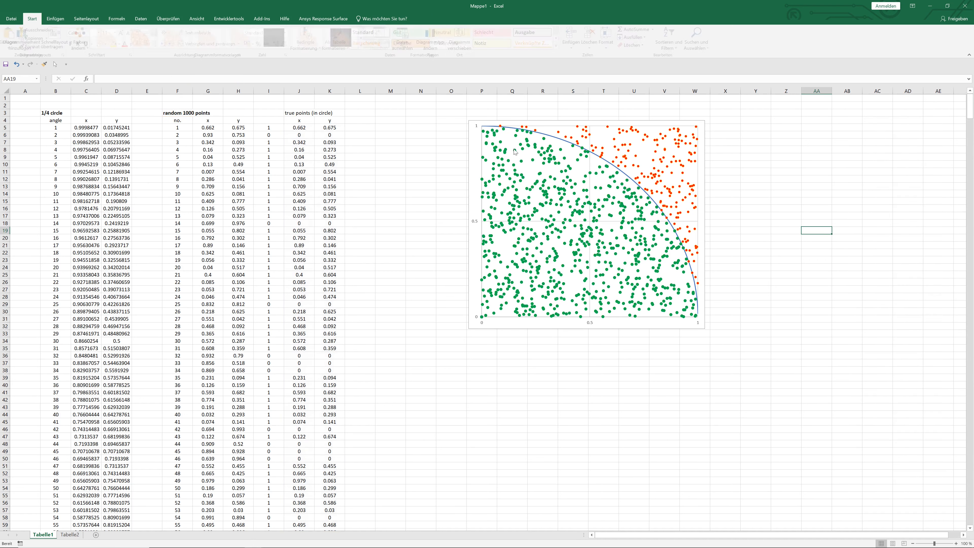
# Step: Move the chart closer to the data columns and recalculate the random points several times
pyautogui.moveTo(476, 156); pyautogui.dragTo(449, 147)
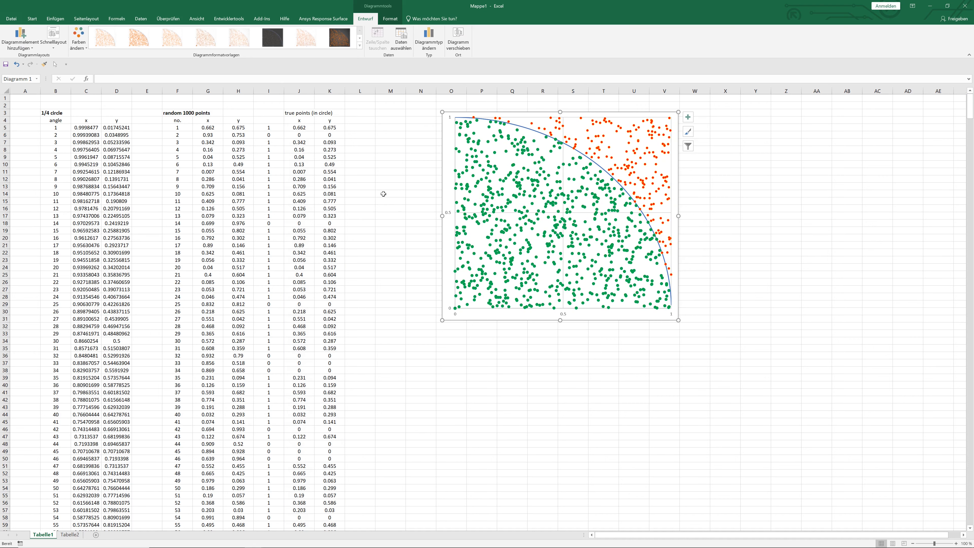
pyautogui.click(411, 194)
pyautogui.press('F9')
pyautogui.press('F9')
pyautogui.press('F9')
pyautogui.press('F9')
pyautogui.press('F9')
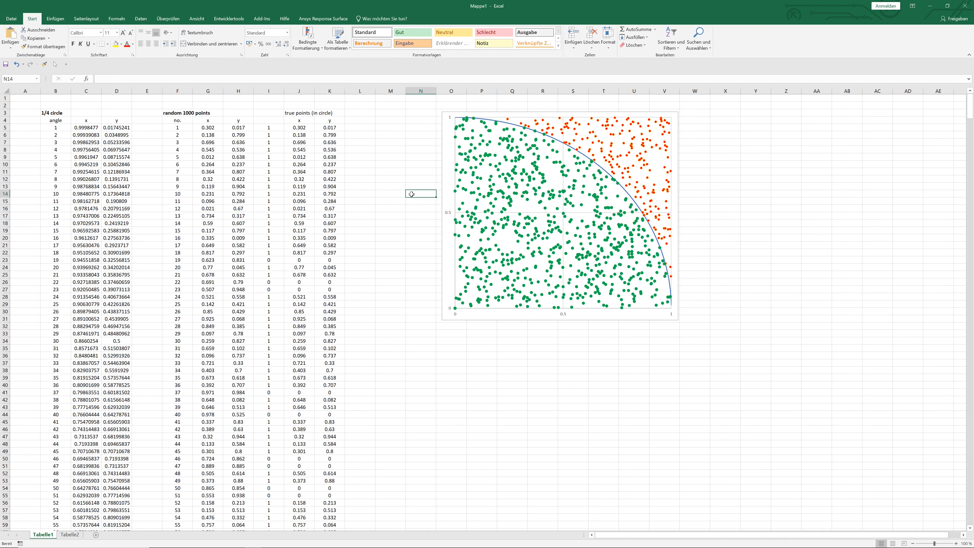
pyautogui.press('F9')
pyautogui.press('F9')
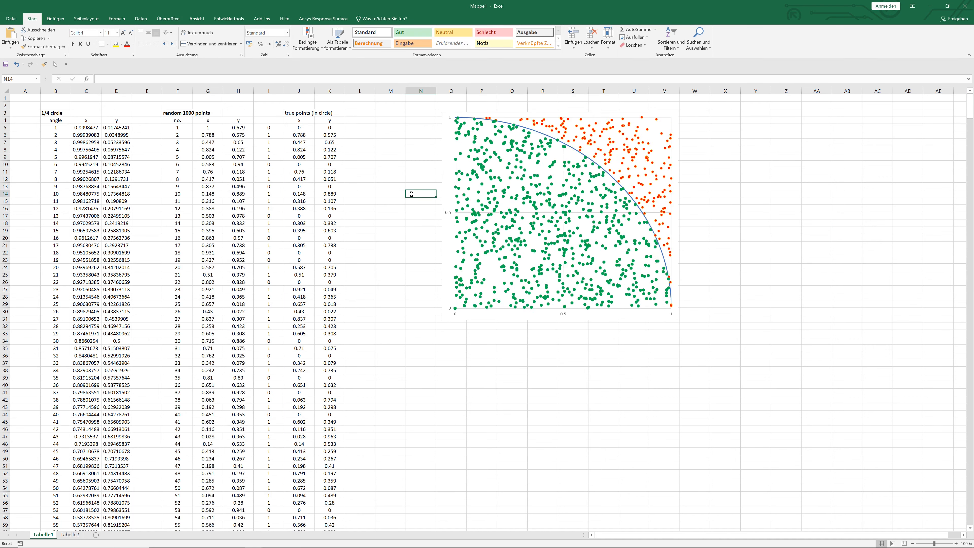
# Step: Move the chart away from columns N and O and enter the right-aligned label "points inside the circle" in N5
pyautogui.moveTo(461, 127); pyautogui.dragTo(522, 127)
pyautogui.click(428, 121)
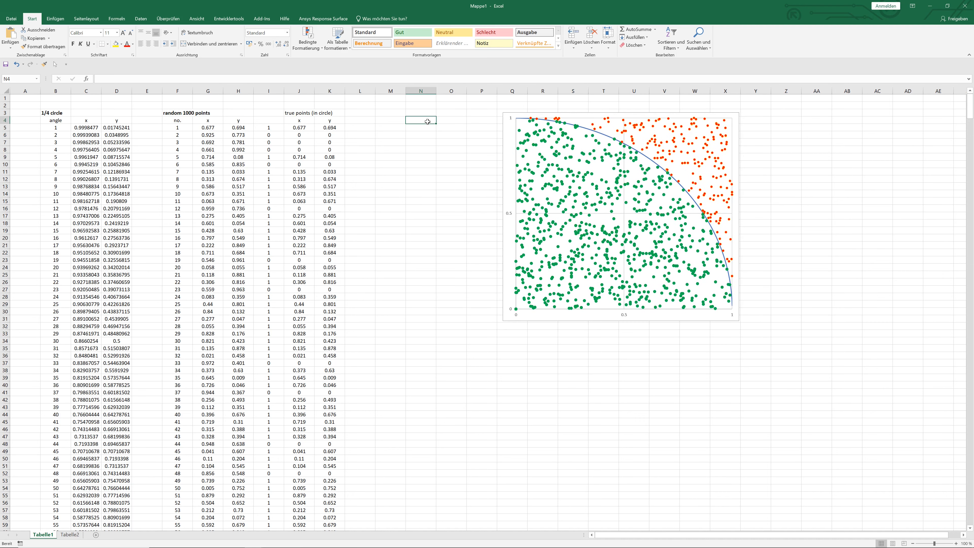
pyautogui.click(425, 127)
pyautogui.write('point')
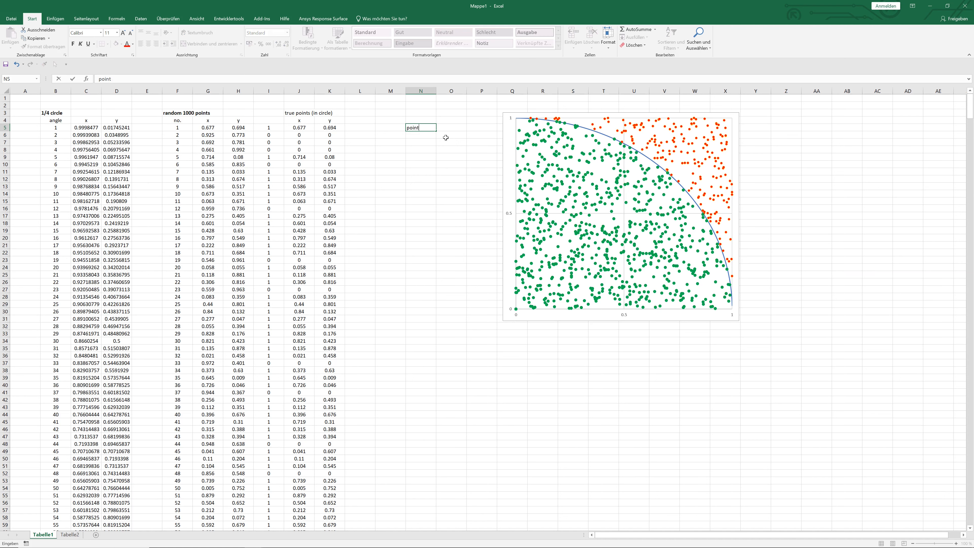
pyautogui.write('s inside the circle')
pyautogui.hotkey('ctrl', 'Return')
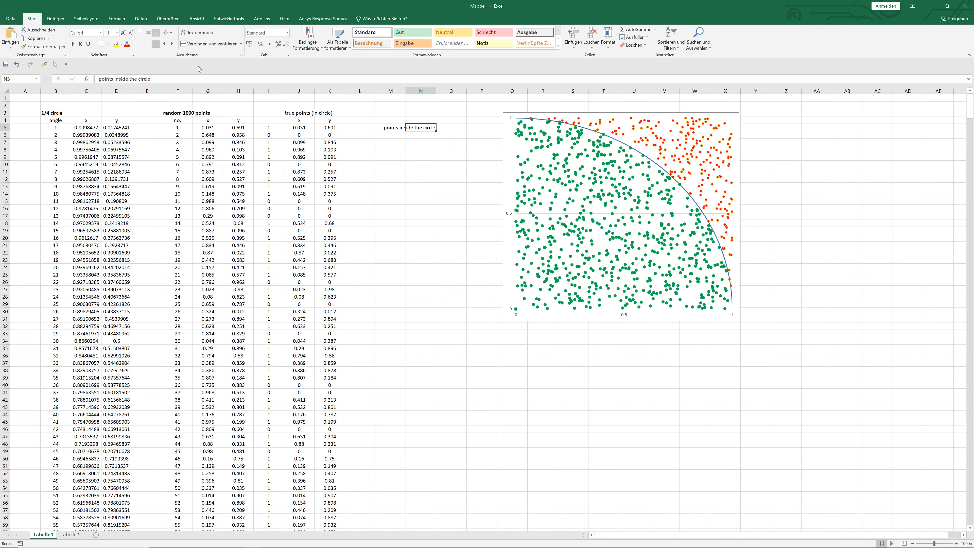
# Step: Enter =SUMME(I5;I1004) in O5 beside the points inside the circle label
pyautogui.hotkey('alt', 'Tab')
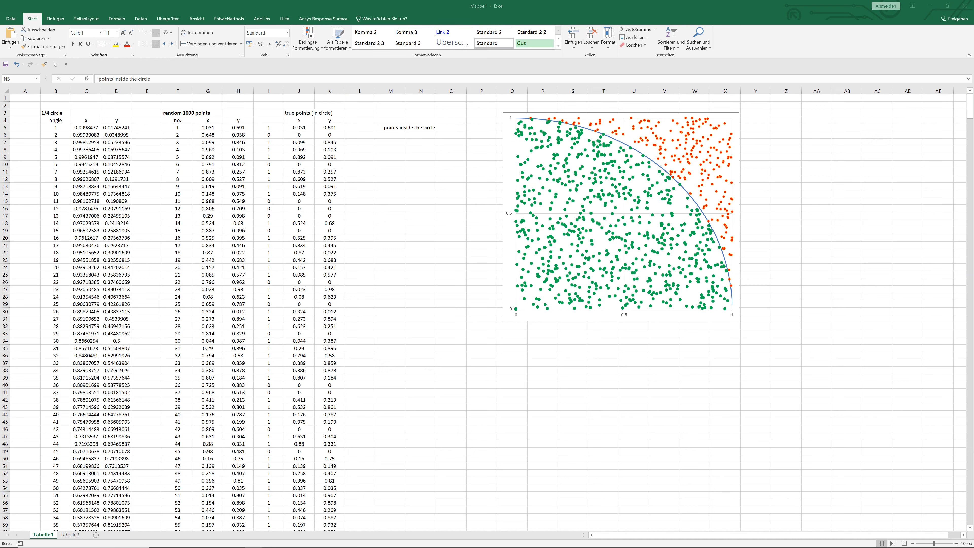
pyautogui.click(464, 130)
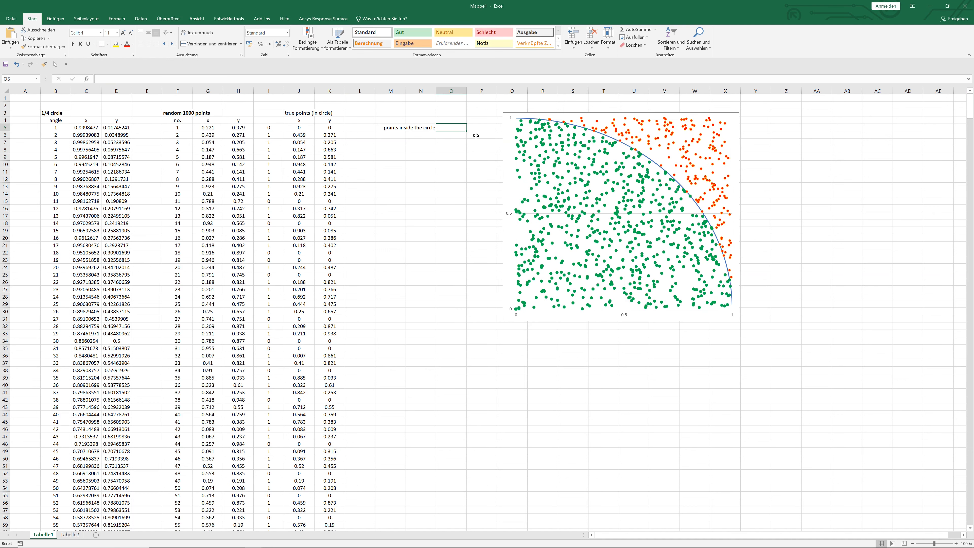
pyautogui.write('=SUMM')
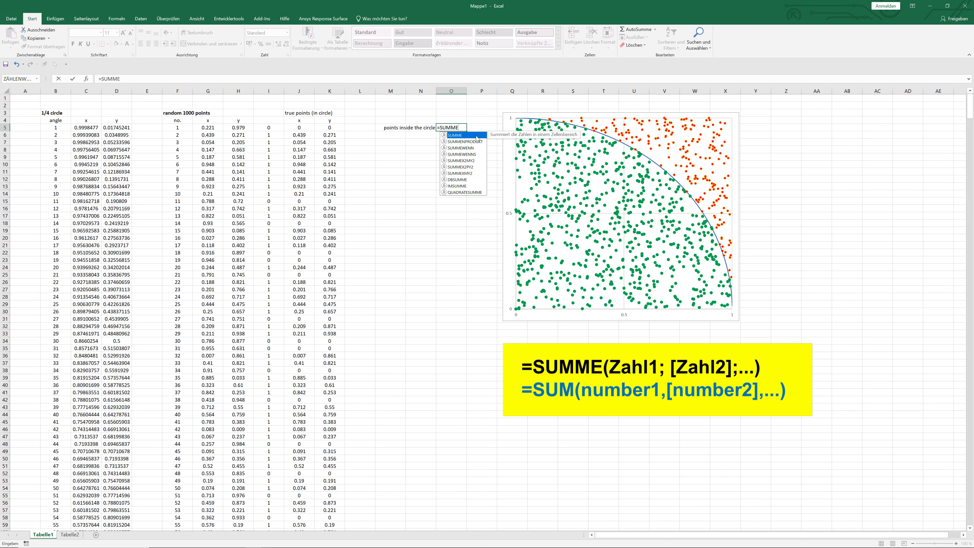
pyautogui.write('E')
pyautogui.doubleClick(476, 135)
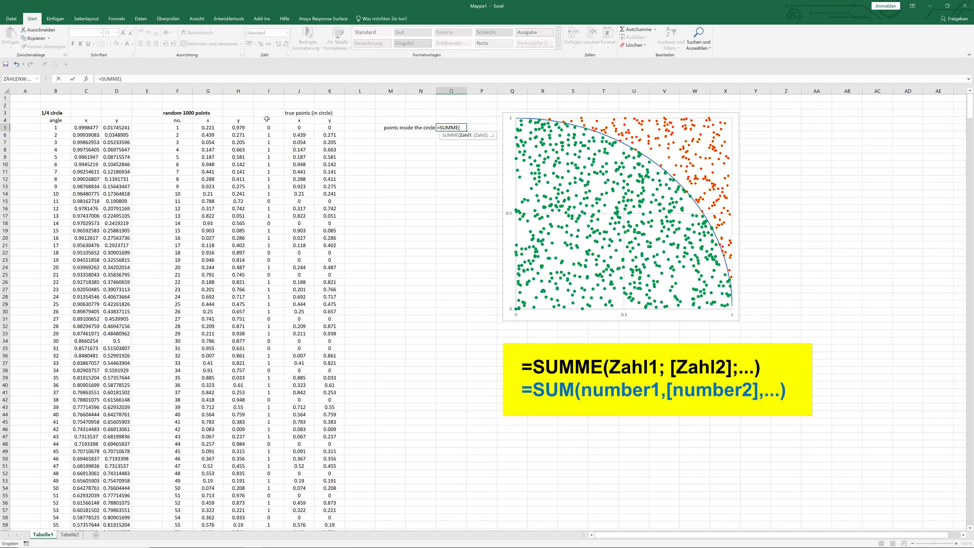
pyautogui.click(275, 128)
pyautogui.write(';I1004')
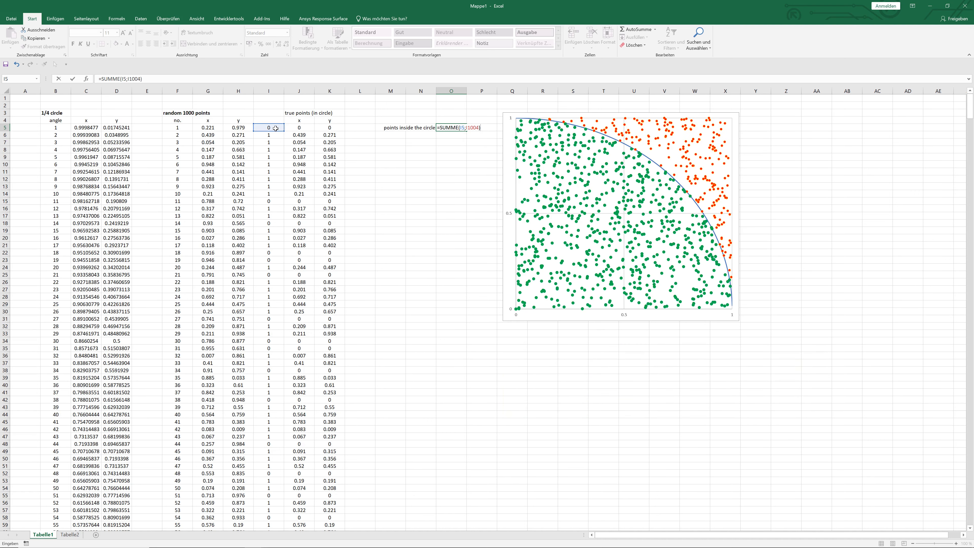
pyautogui.press('Return')
# Step: Correct the O5 formula to sum the whole range, =SUMME(I5:I1004)
pyautogui.click(451, 128)
pyautogui.click(144, 78)
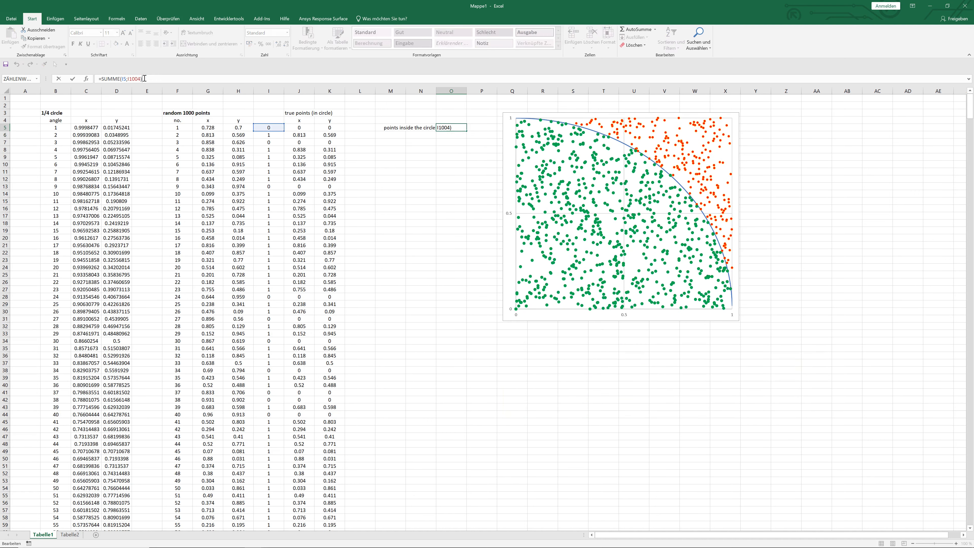
pyautogui.click(128, 79)
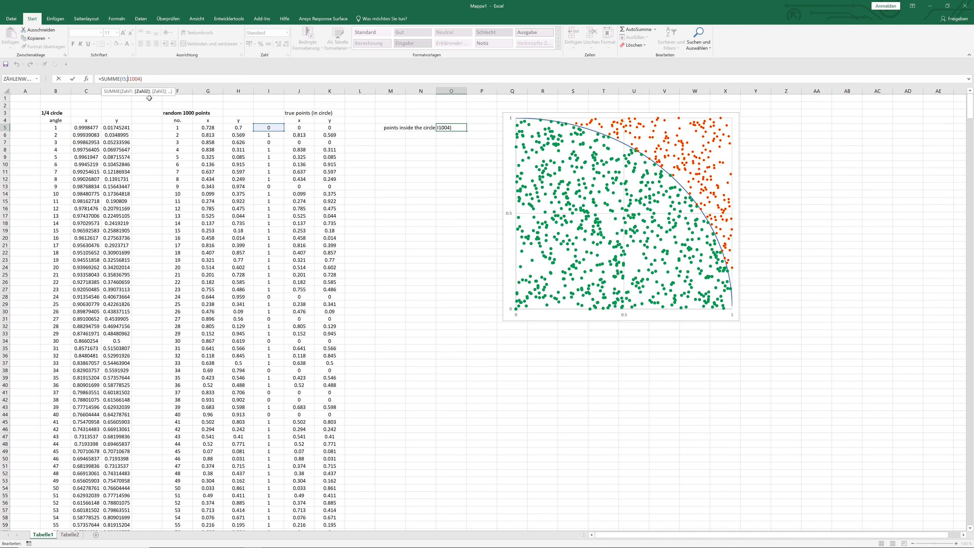
pyautogui.press('BackSpace')
pyautogui.write(':')
pyautogui.press('Return')
# Step: Center the sum in O5 horizontally
pyautogui.click(458, 130)
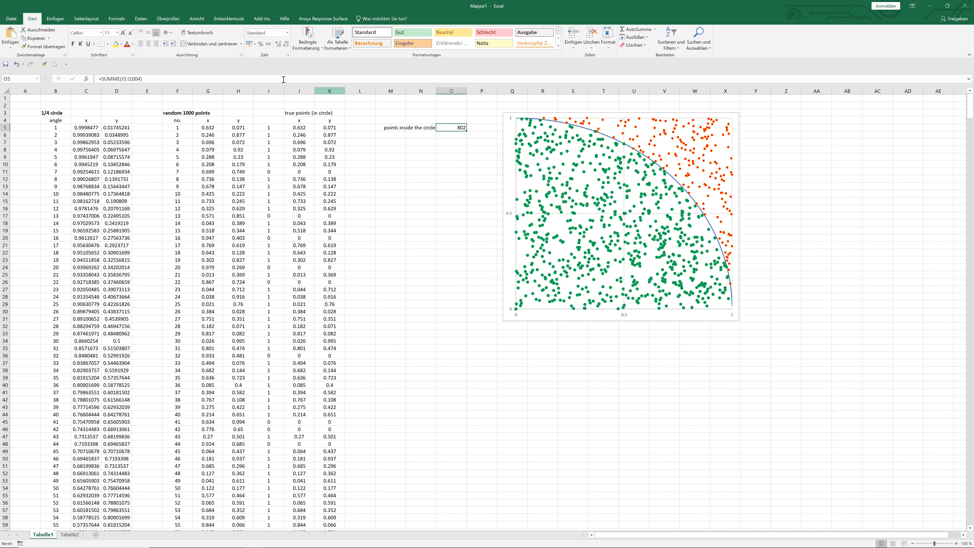
pyautogui.click(149, 45)
pyautogui.click(472, 165)
pyautogui.click(478, 130)
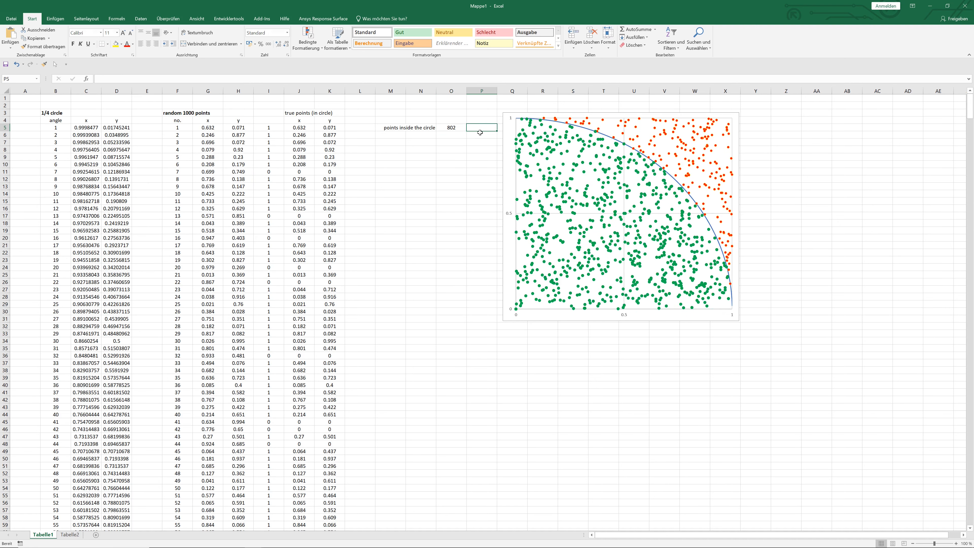
# Step: Enter the label "total points" in N4 and the horizontally centered value 1000 in O4
pyautogui.click(433, 121)
pyautogui.write('total points')
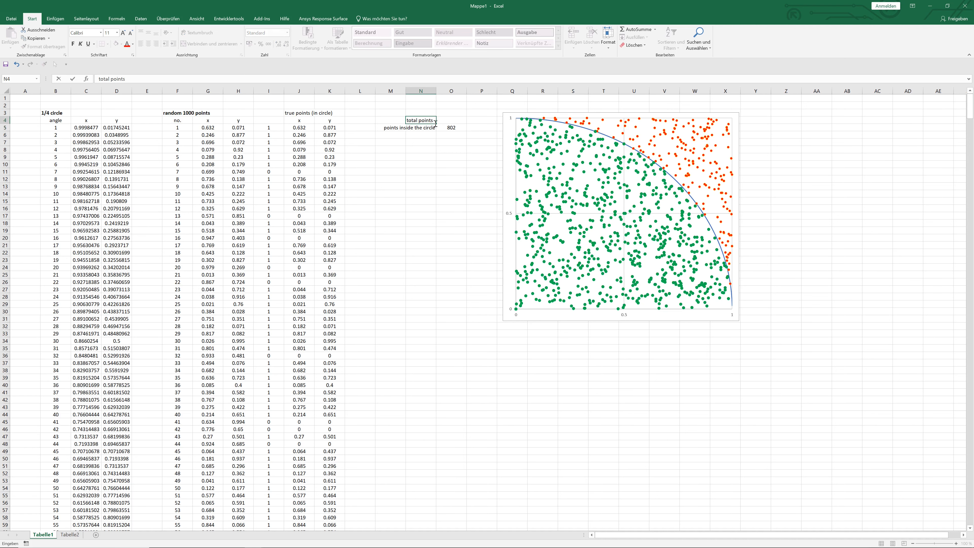
pyautogui.press('Tab')
pyautogui.write('100')
pyautogui.press('Return')
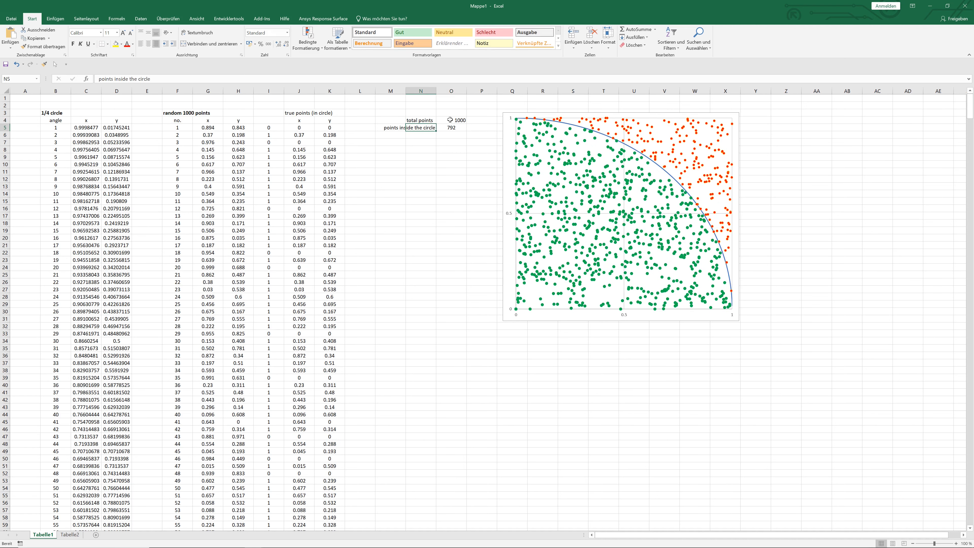
pyautogui.click(447, 120)
pyautogui.click(149, 43)
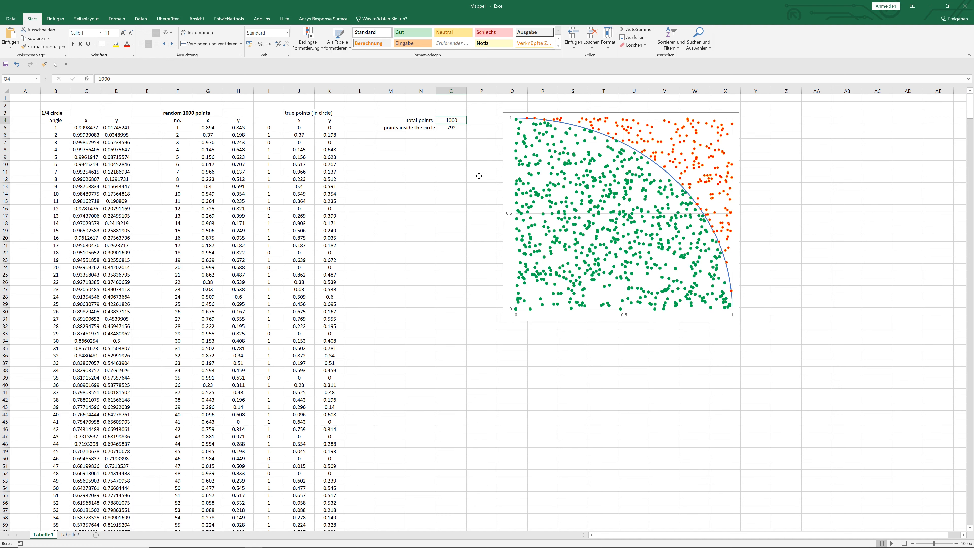
pyautogui.click(558, 46)
pyautogui.press('F2')
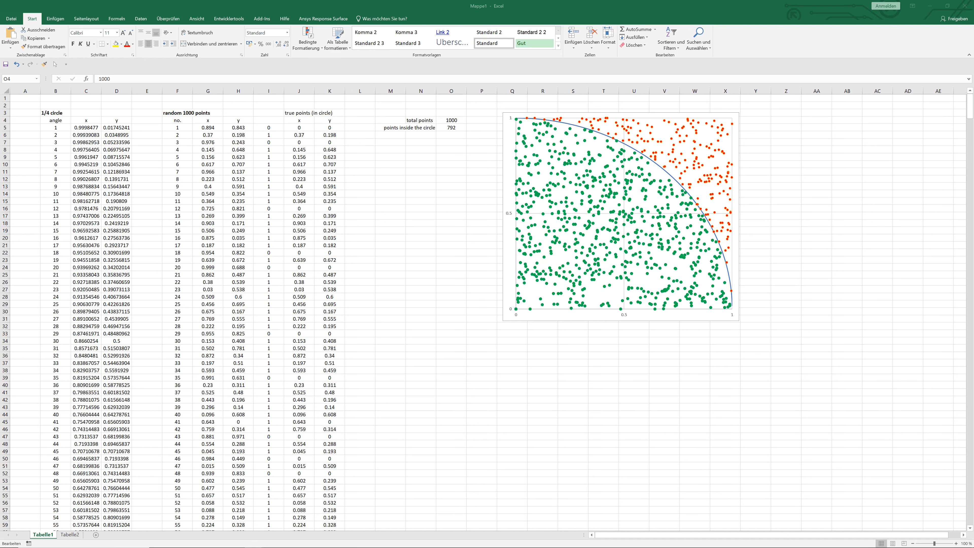
# Step: Enter the label "Ratio" in N6 and the formula =O5/O4 in O6
pyautogui.click(427, 134)
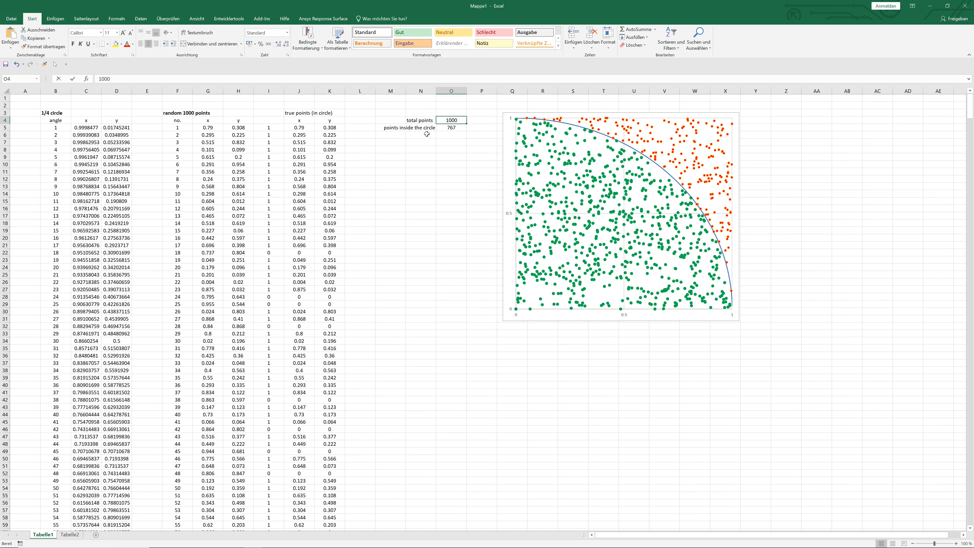
pyautogui.write('Ratio')
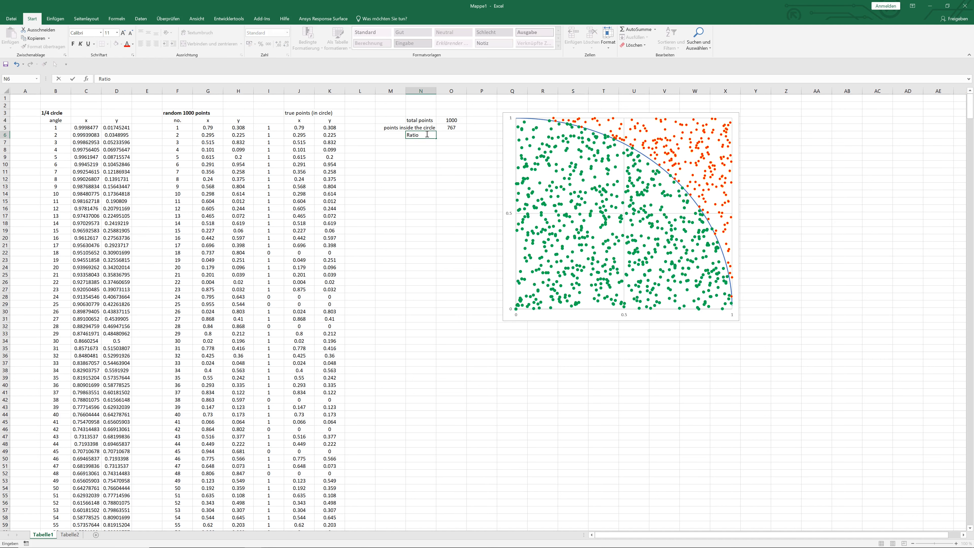
pyautogui.press('Tab')
pyautogui.write('=')
pyautogui.click(452, 128)
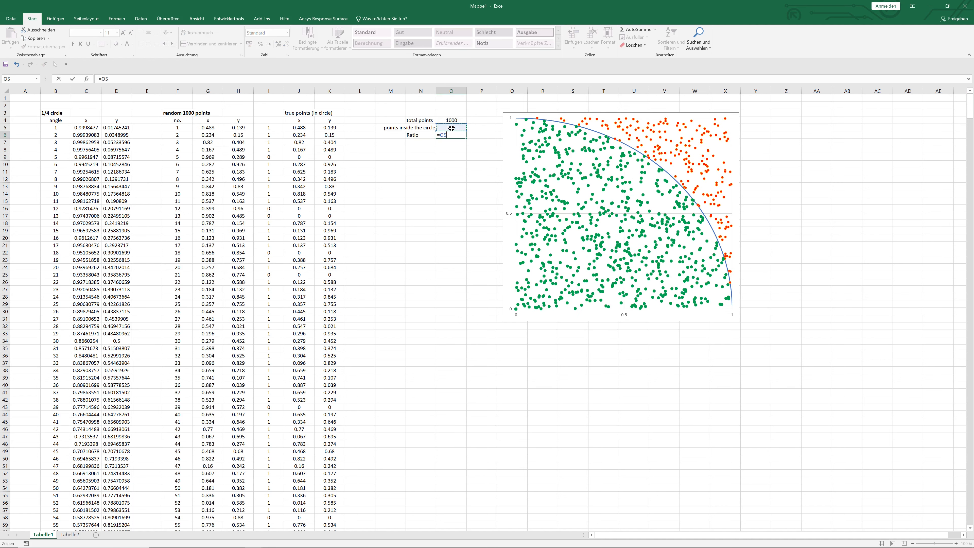
pyautogui.write('/')
pyautogui.click(452, 121)
pyautogui.press('Return')
# Step: Center the ratio value in O6 and right-align the Ratio label in N6
pyautogui.click(457, 135)
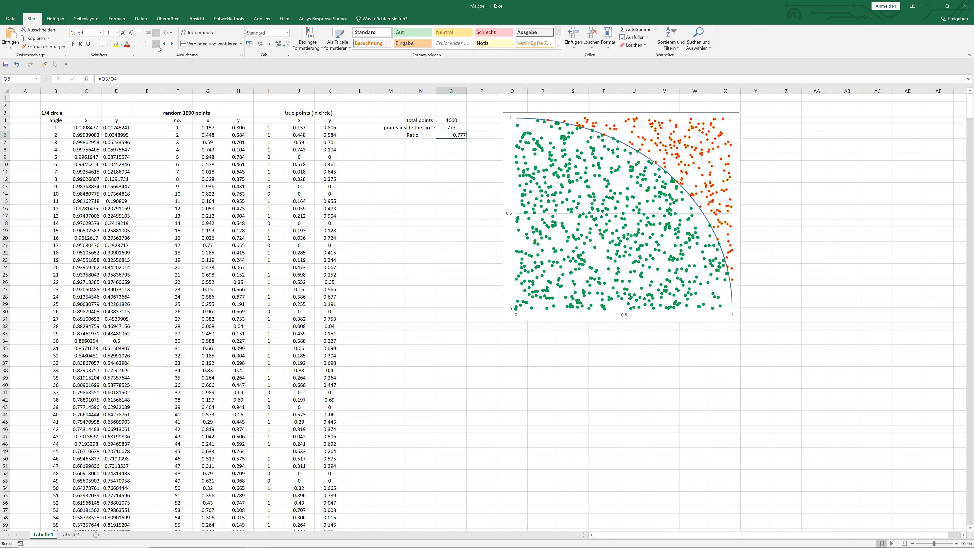
pyautogui.click(148, 43)
pyautogui.press('Left')
pyautogui.click(155, 44)
pyautogui.press('Return')
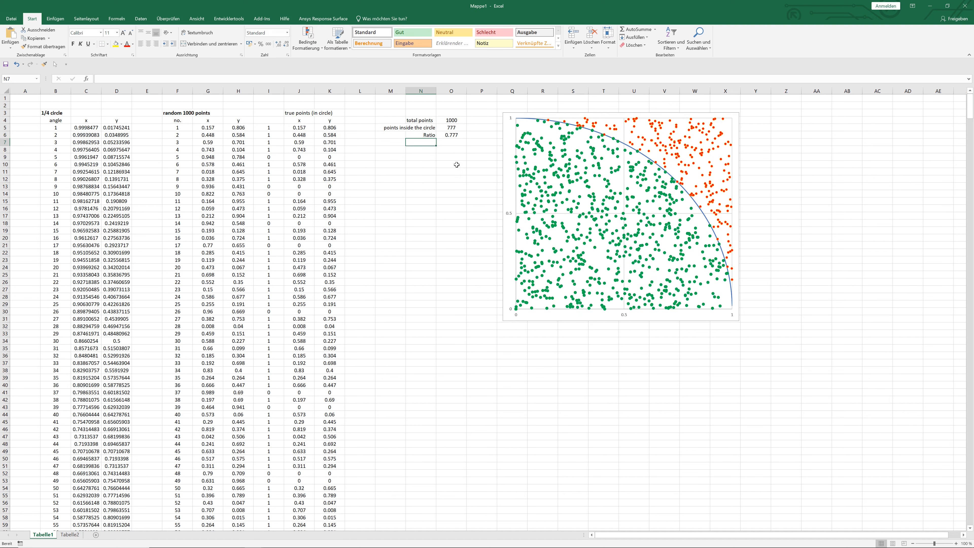
# Step: Enter the label "Pi" in N7 and the formula =4*O6 in O7
pyautogui.write('Pi')
pyautogui.press('Tab')
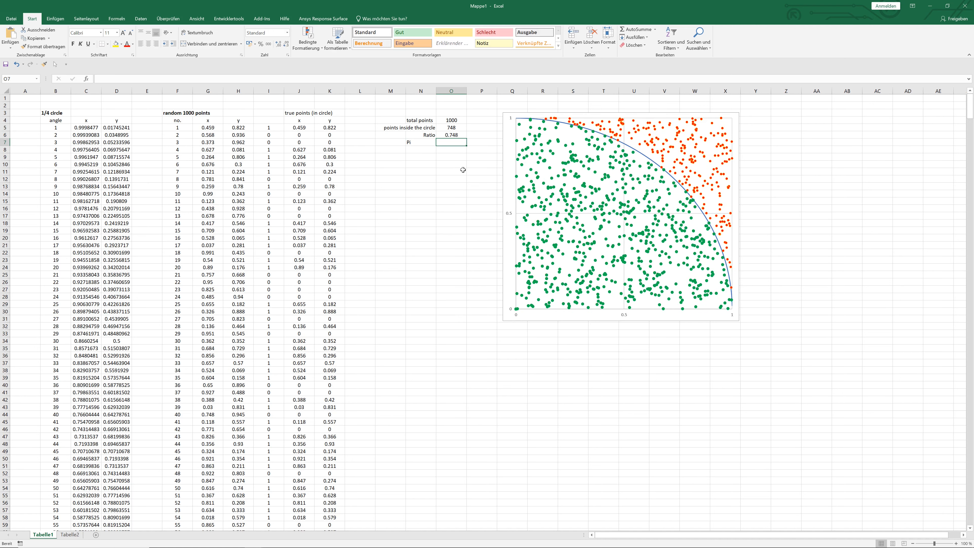
pyautogui.write('=4*')
pyautogui.click(464, 134)
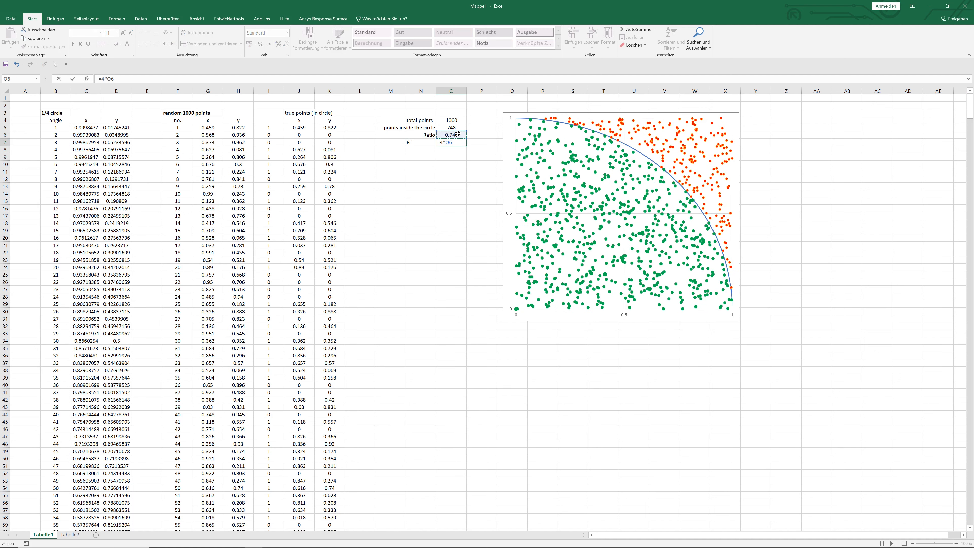
pyautogui.press('Return')
# Step: Right-align the Pi label in N7 and center the value in O7
pyautogui.click(426, 142)
pyautogui.click(156, 44)
pyautogui.press('Right')
pyautogui.click(148, 44)
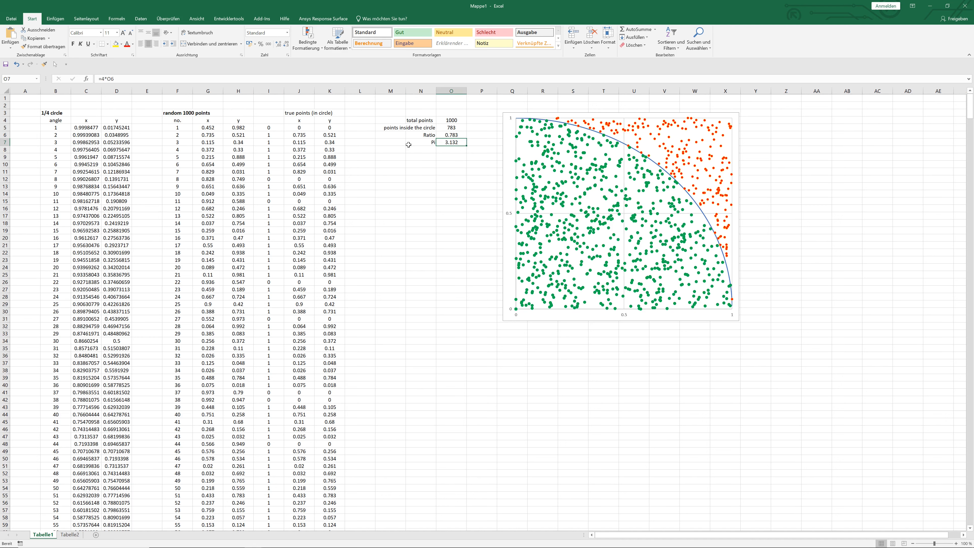
# Step: Fill the Pi value cell O7 with light green (Grün, Akzent 6, heller 80%)
pyautogui.click(121, 43)
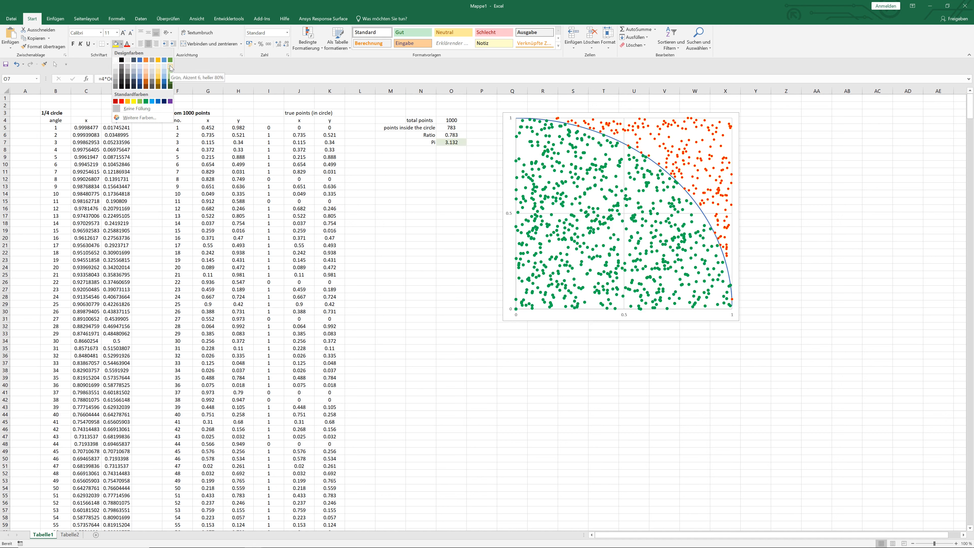
pyautogui.click(170, 75)
pyautogui.click(480, 224)
# Step: Recalculate the sheet several times to generate new random points and watch the Pi estimate
pyautogui.click(454, 201)
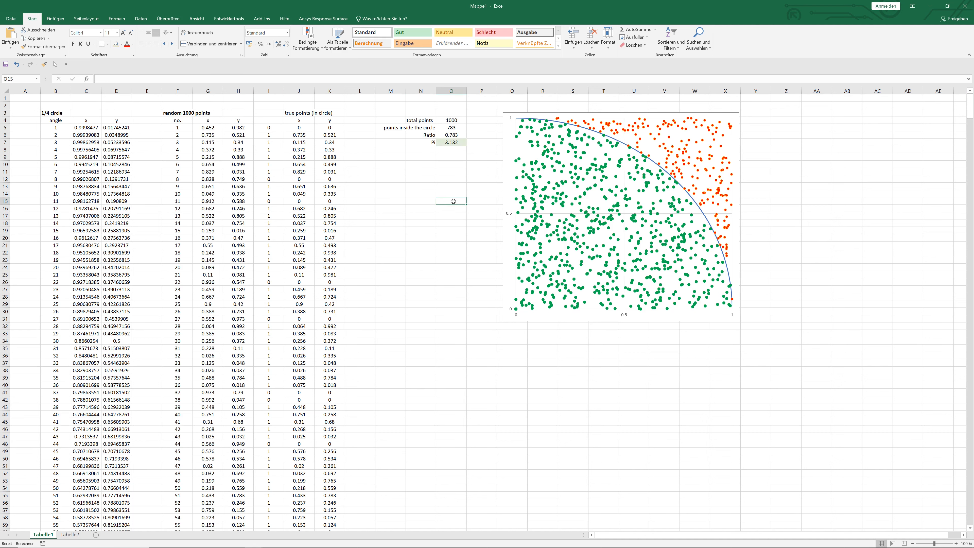
pyautogui.press('F9')
pyautogui.press('F9')
pyautogui.press('F9')
pyautogui.press('F9')
pyautogui.press('F9')
pyautogui.press('F9')
pyautogui.press('F9')
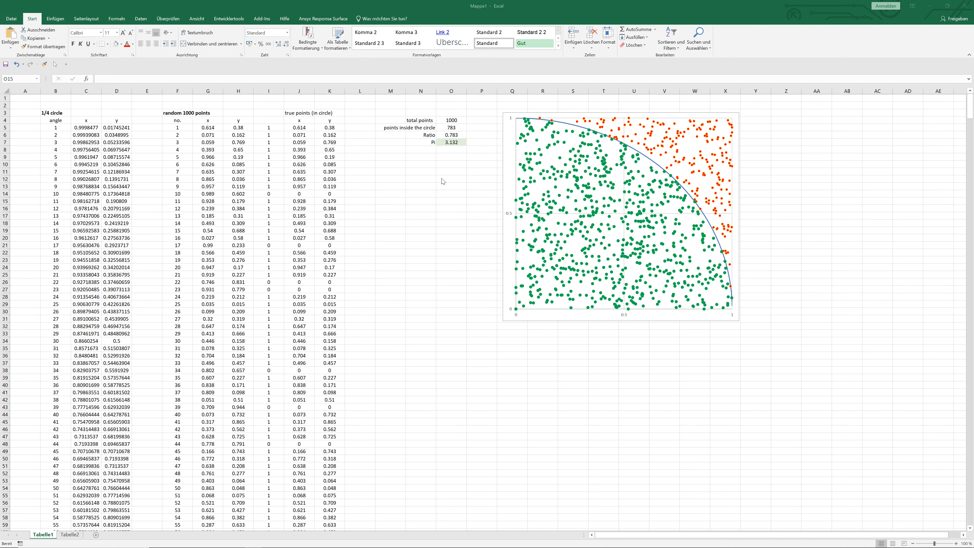
# Step: Enter the right-aligned label "with Average" in N11
pyautogui.click(421, 172)
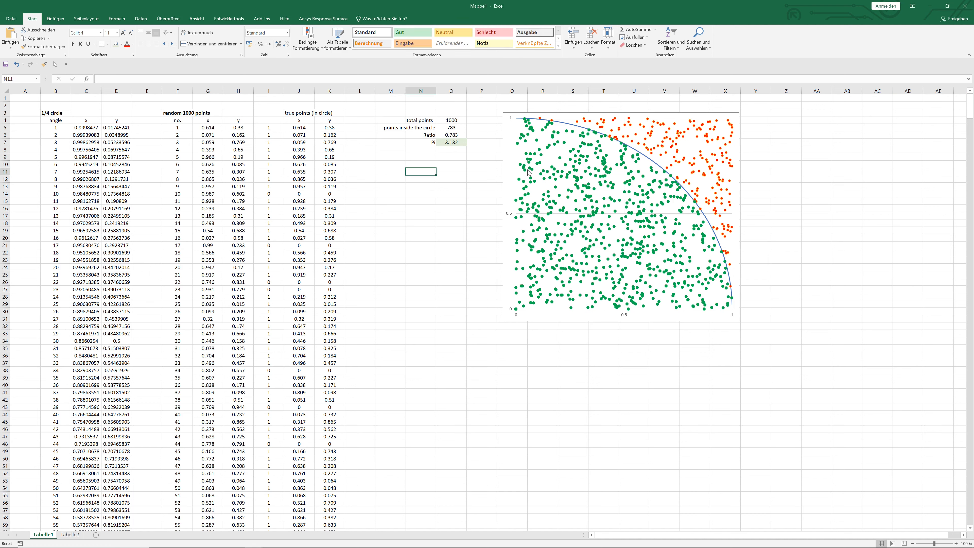
pyautogui.write('with Av')
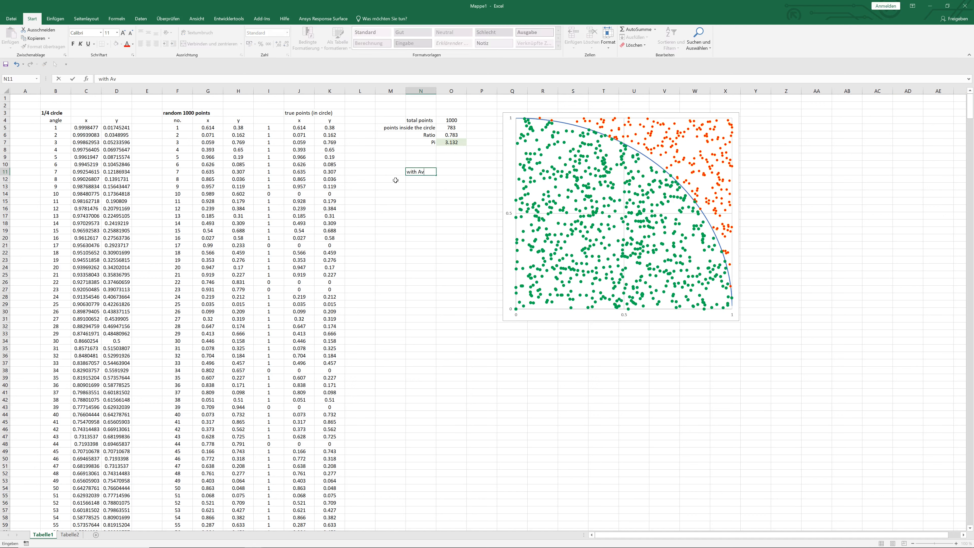
pyautogui.write('erage')
pyautogui.press('Return')
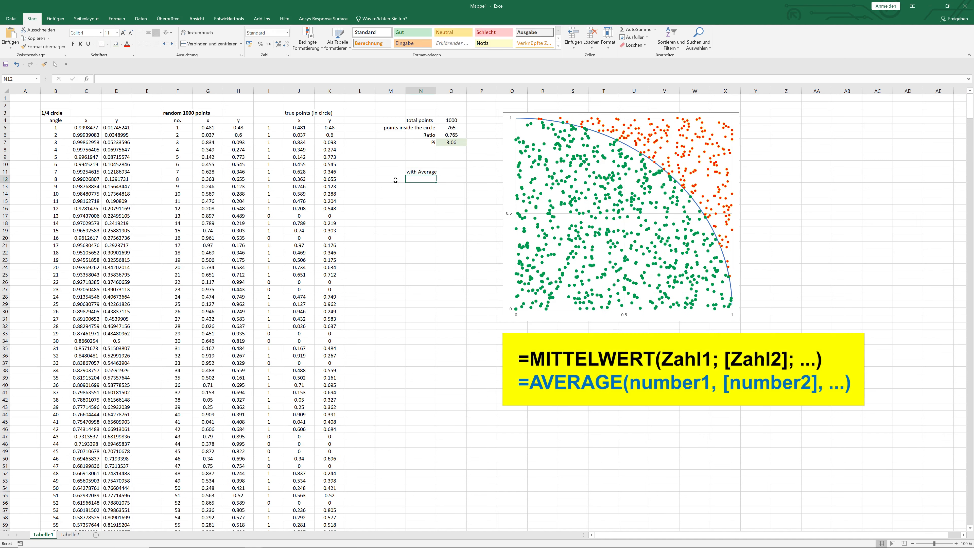
pyautogui.click(428, 172)
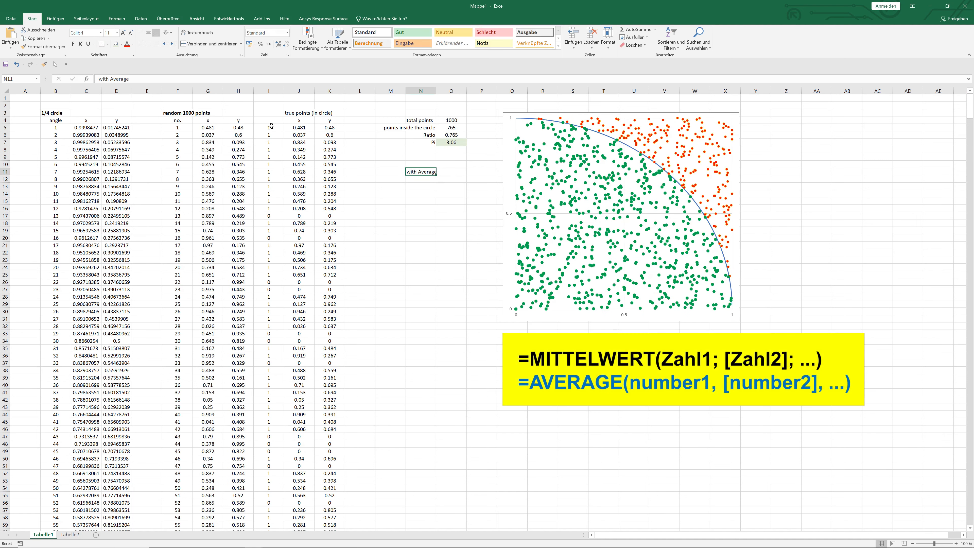
# Step: Enter =MITTELWERT(I5:I1004) in O11 to average the inside/outside flags, and center the cell
pyautogui.click(451, 172)
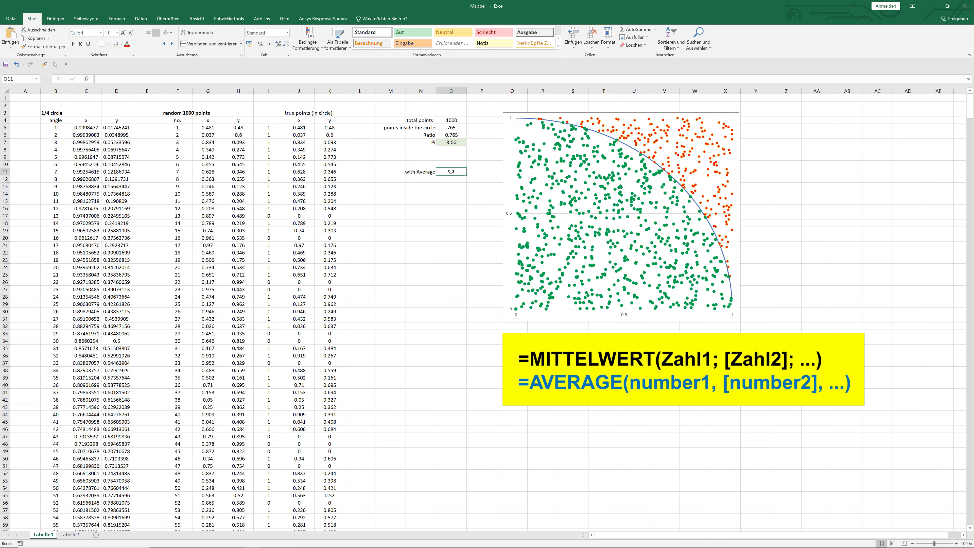
pyautogui.write('=MIT')
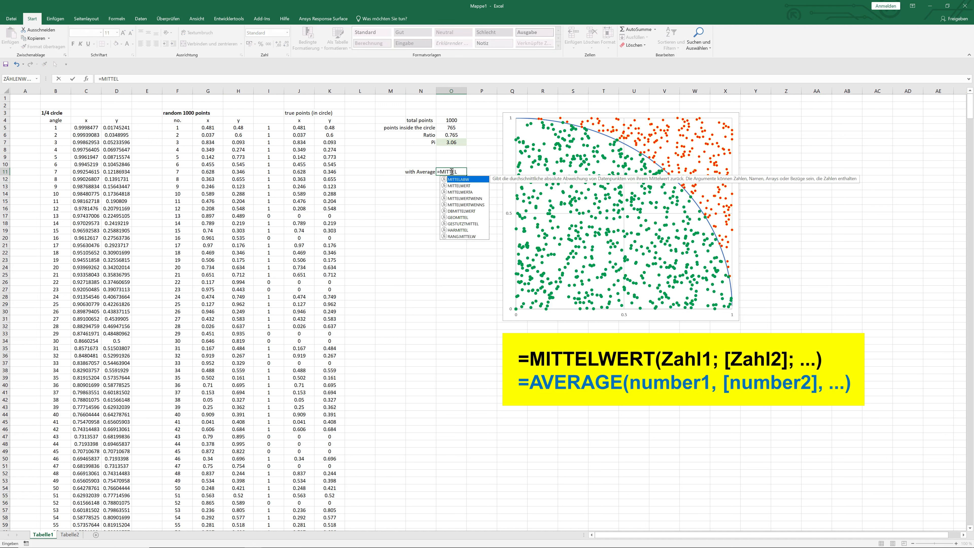
pyautogui.write('TEL')
pyautogui.doubleClick(462, 186)
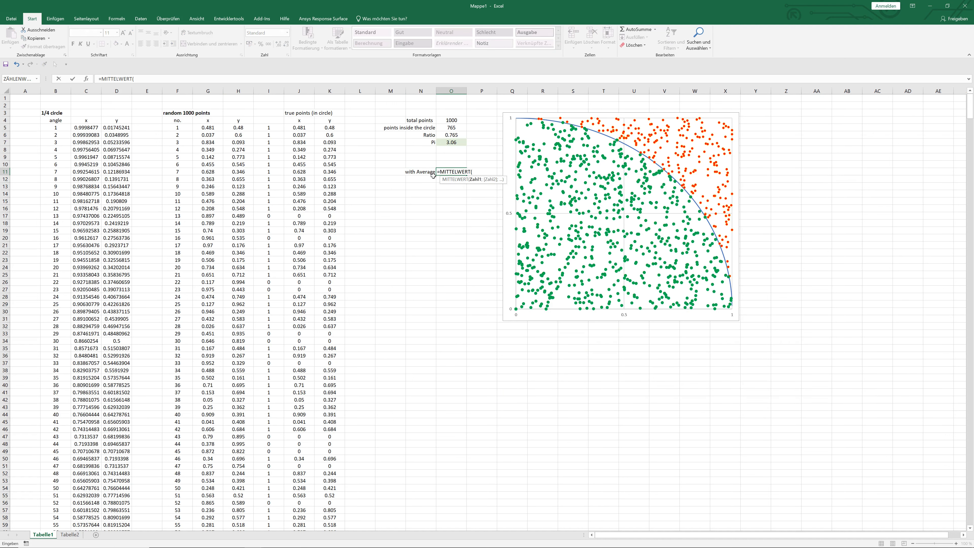
pyautogui.click(272, 128)
pyautogui.press('F8')
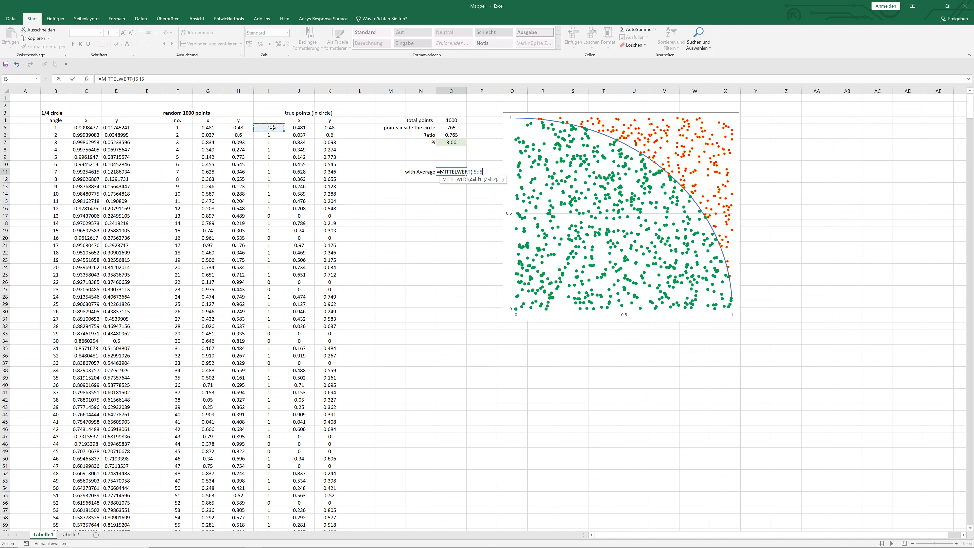
pyautogui.hotkey('ctrl', 'Down')
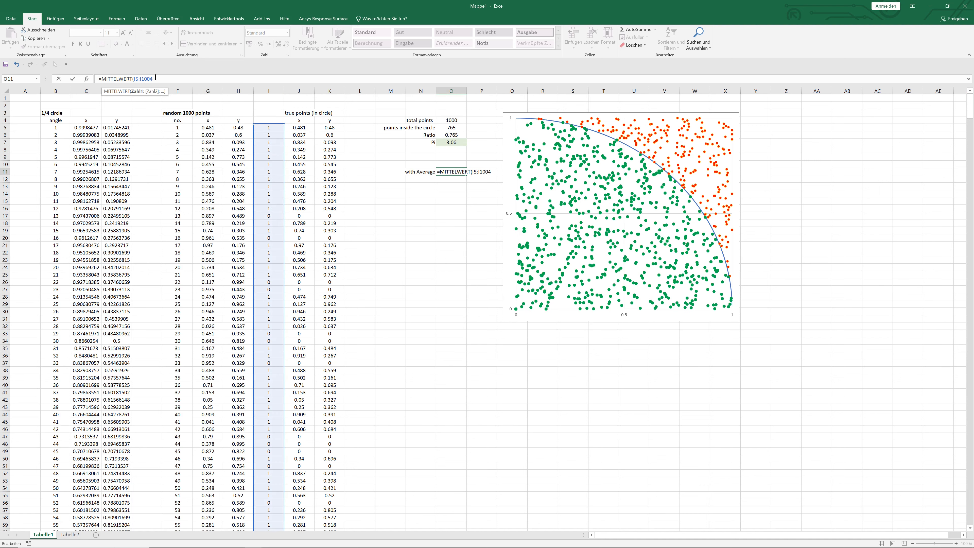
pyautogui.press('Return')
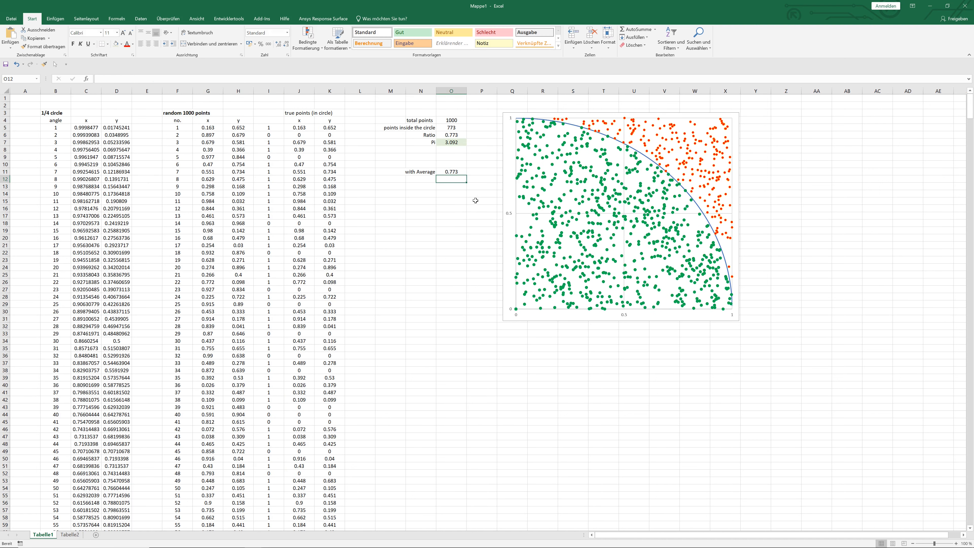
# Step: Enter the formula =O11*4 in O12 and the right-aligned label "Pi" in N12
pyautogui.write('=4*')
pyautogui.click(451, 171)
pyautogui.press('Return')
pyautogui.click(427, 178)
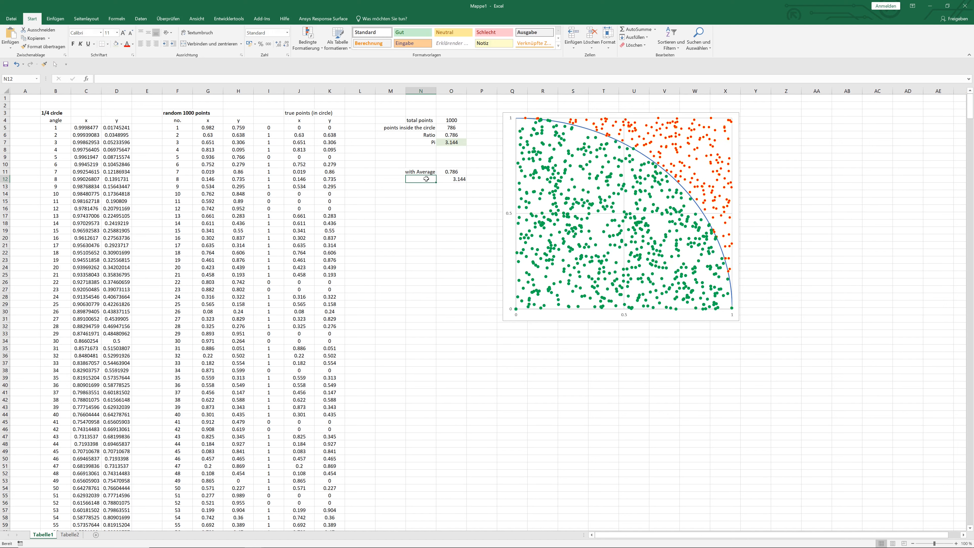
pyautogui.write('Pi')
pyautogui.press('Return')
# Step: Center the Pi value in O12 and give the cell the same light green fill as O7
pyautogui.press('Up')
pyautogui.press('Right')
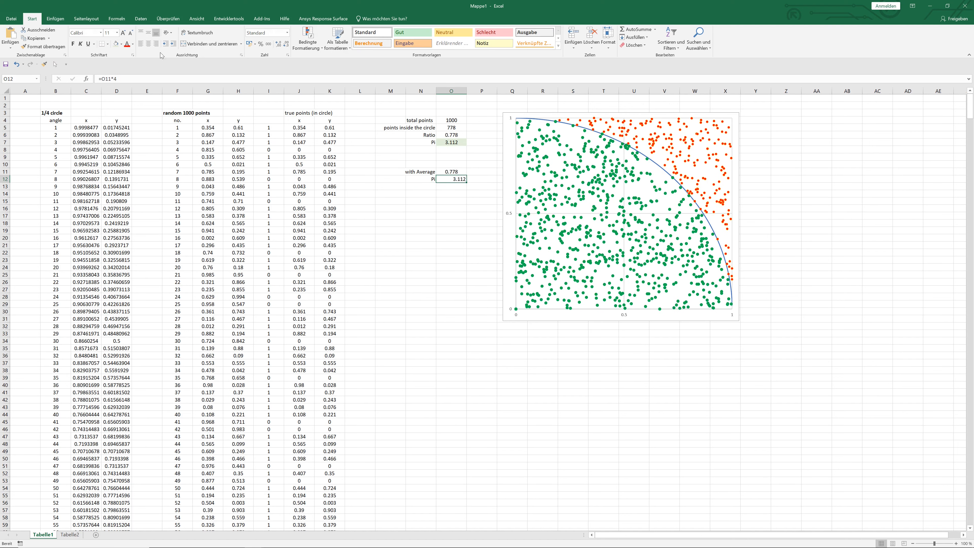
pyautogui.click(149, 43)
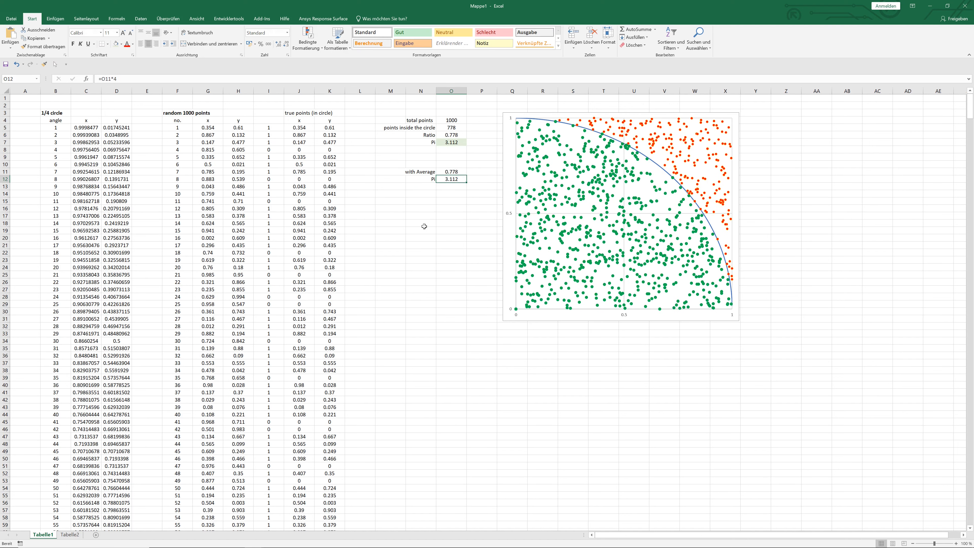
pyautogui.click(116, 44)
pyautogui.click(359, 215)
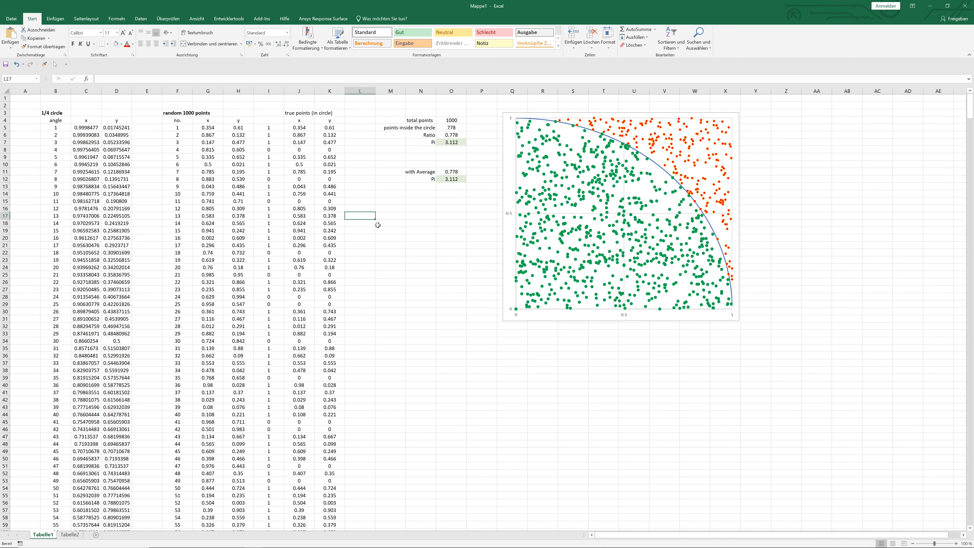
# Step: Recalculate the random points twice to compare the two Pi estimates in O7 and O12
pyautogui.click(457, 252)
pyautogui.press('F9')
pyautogui.press('F9')
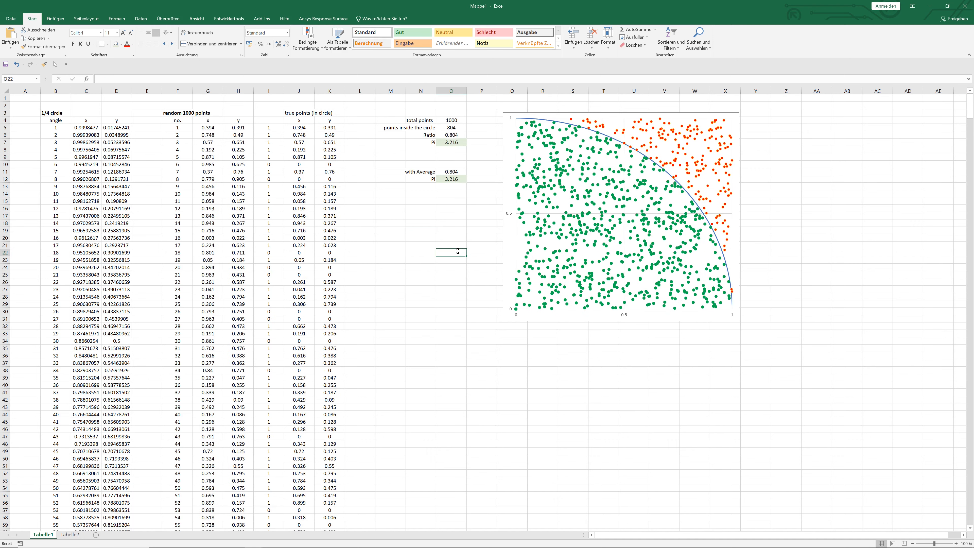